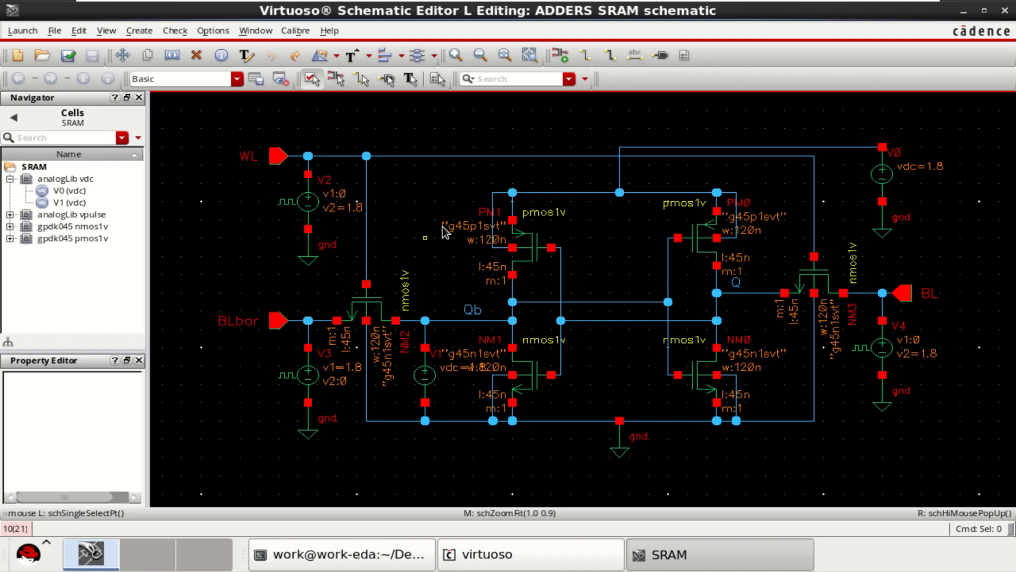
Step: Examine the SRAM cell's two cross-coupled inverters, the Qb and Q net labels, and the WL and BL pins
{"action": "left_click_drag", "start_coordinate": [453, 175], "coordinate": [573, 436]}
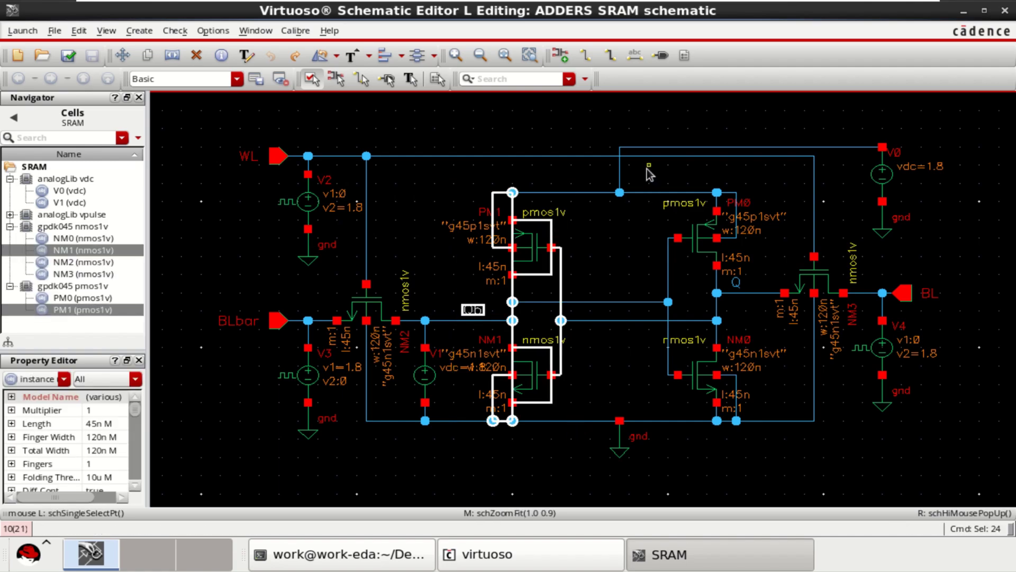
{"action": "left_click_drag", "start_coordinate": [647, 169], "coordinate": [773, 446]}
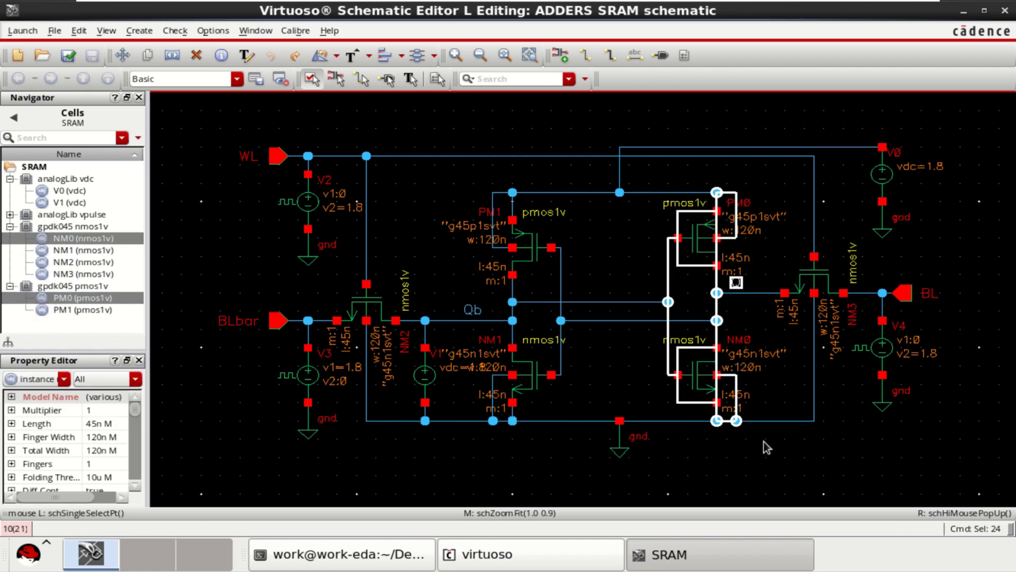
{"action": "left_click", "coordinate": [473, 309]}
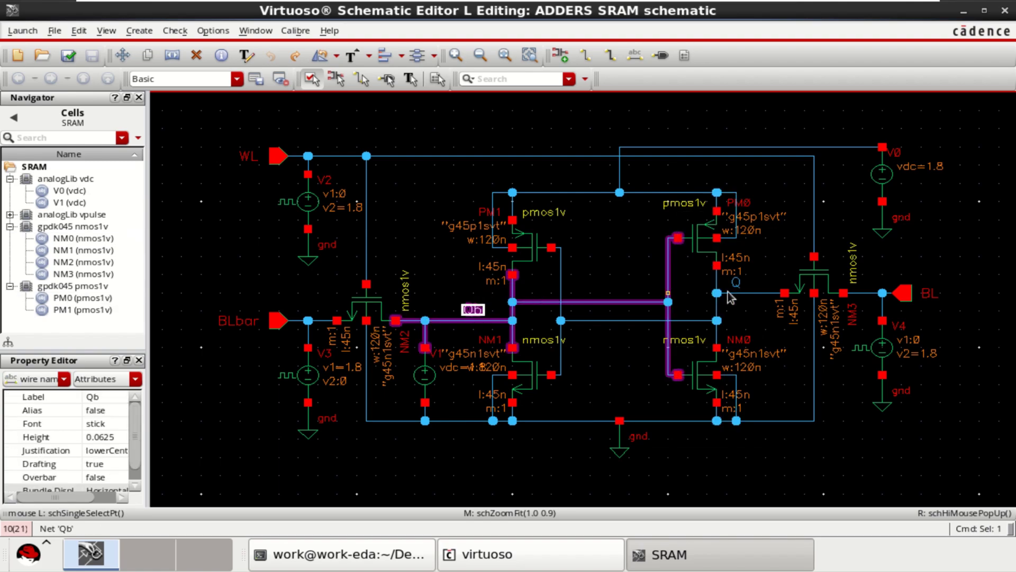
{"action": "left_click", "coordinate": [735, 283]}
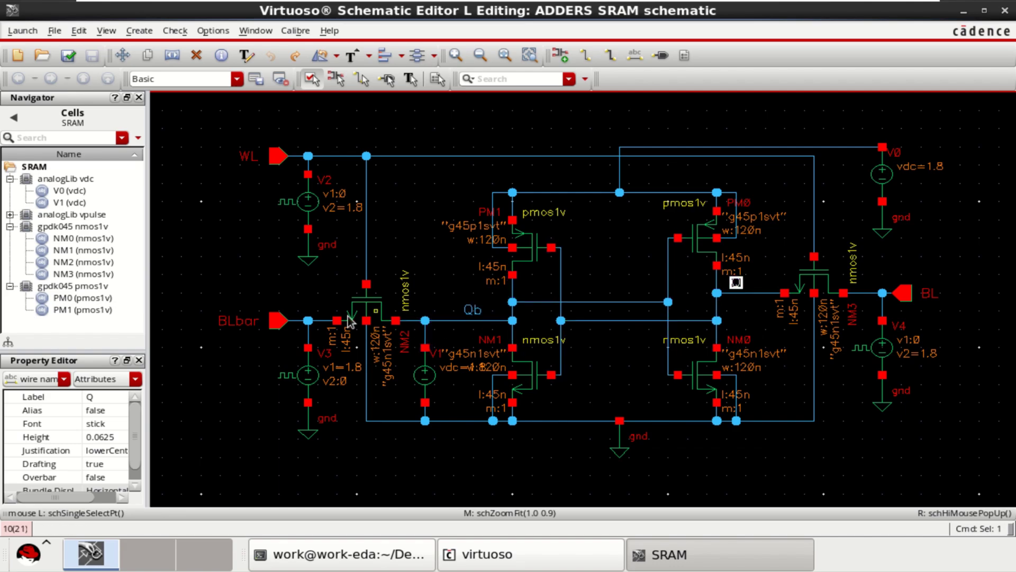
{"action": "left_click", "coordinate": [248, 156]}
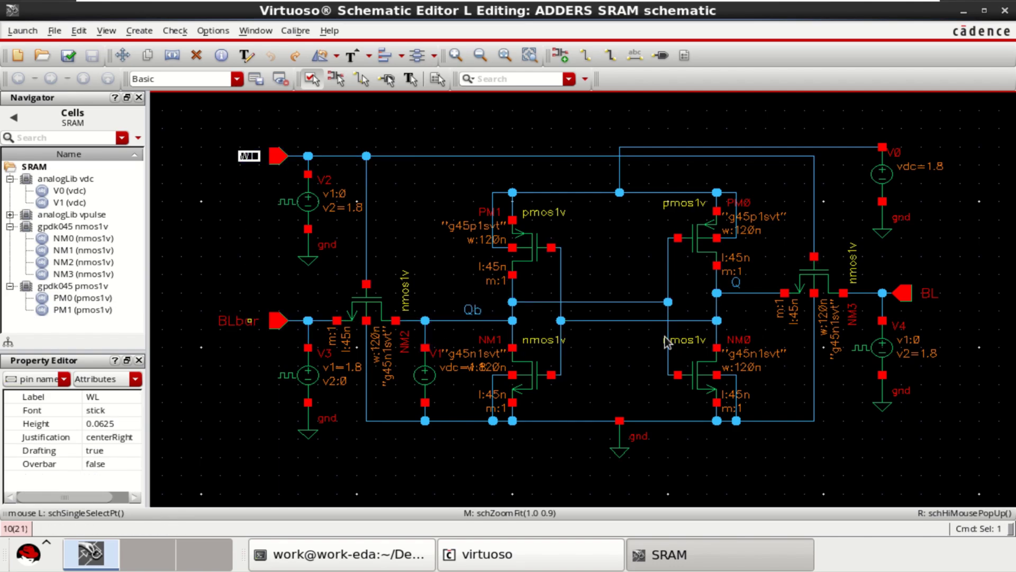
{"action": "left_click", "coordinate": [929, 293]}
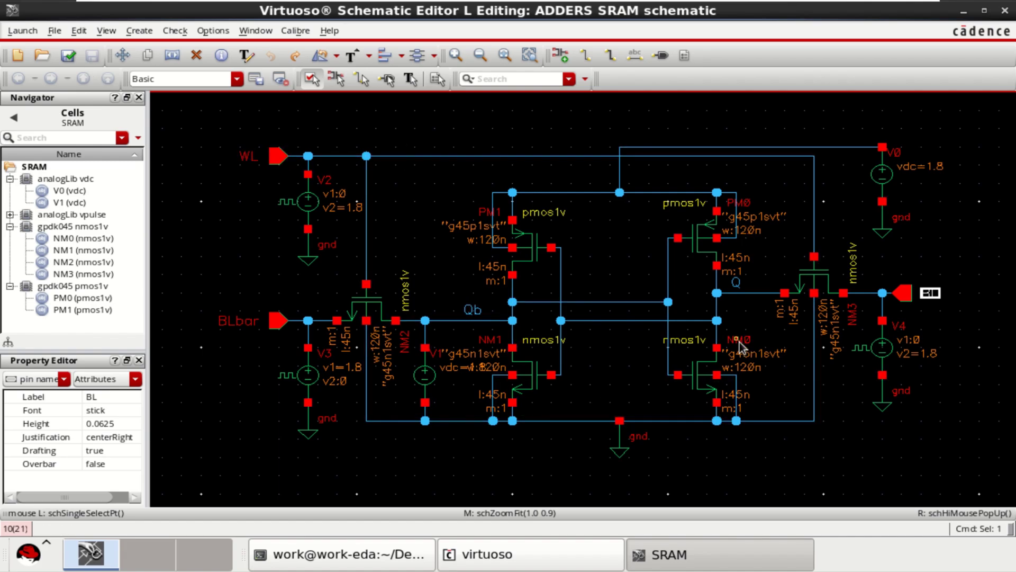
Step: Check and save the SRAM schematic, and create a new ADE Assembler view named maestro in a new tab
{"action": "left_click", "coordinate": [67, 58]}
{"action": "left_click", "coordinate": [25, 31]}
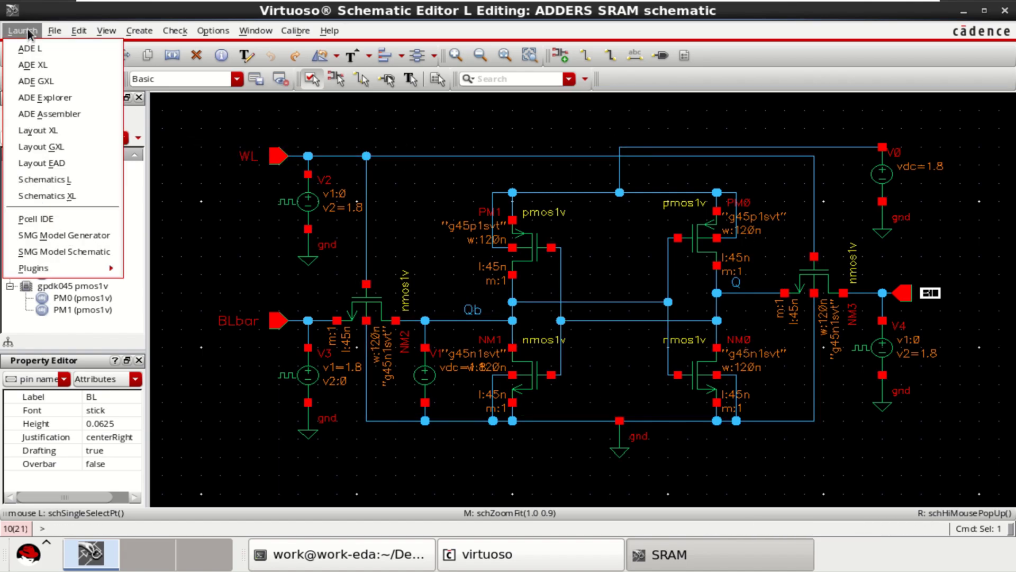
{"action": "left_click", "coordinate": [74, 114]}
{"action": "left_click", "coordinate": [364, 84]}
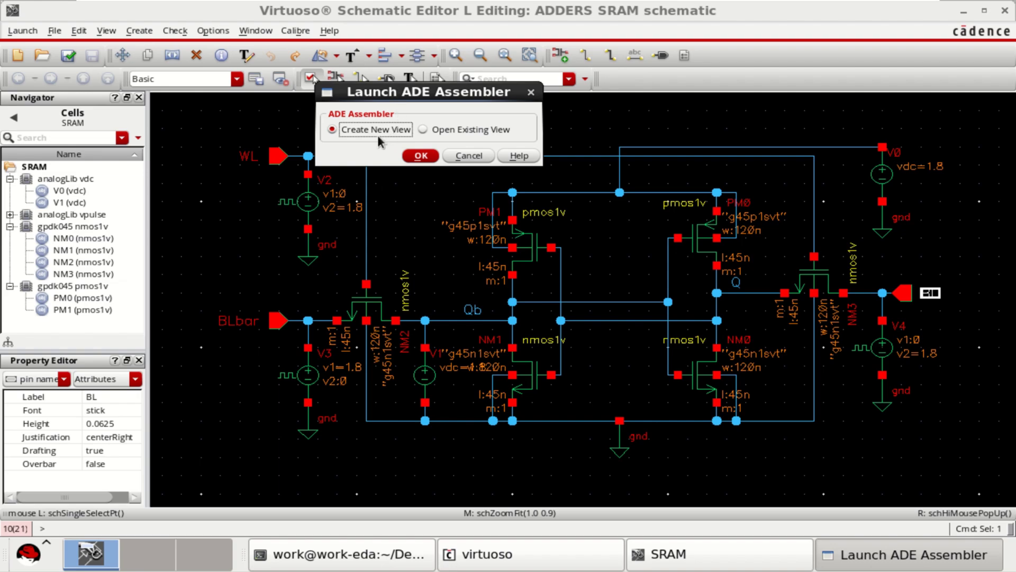
{"action": "left_click", "coordinate": [423, 112]}
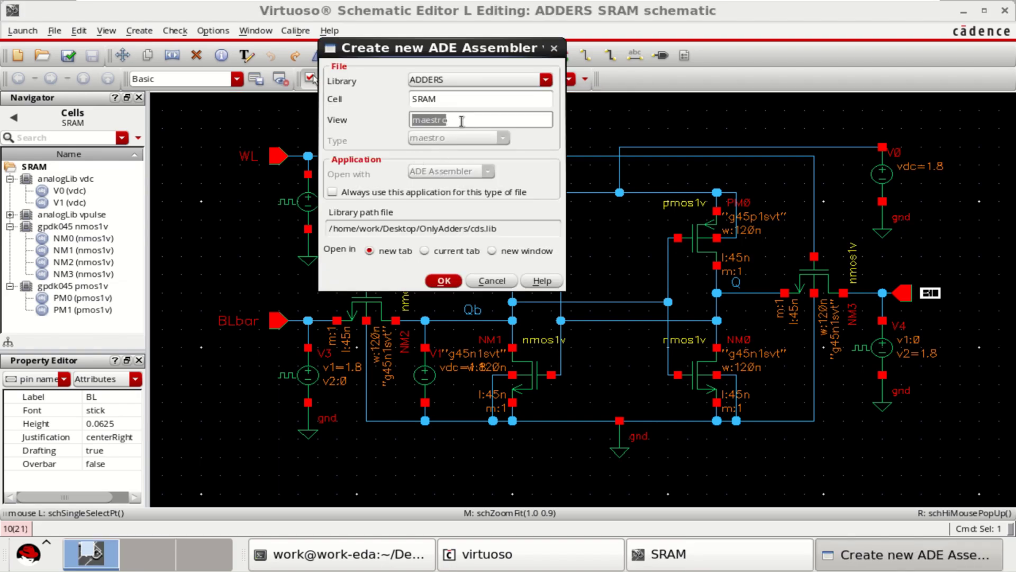
{"action": "left_click", "coordinate": [444, 281]}
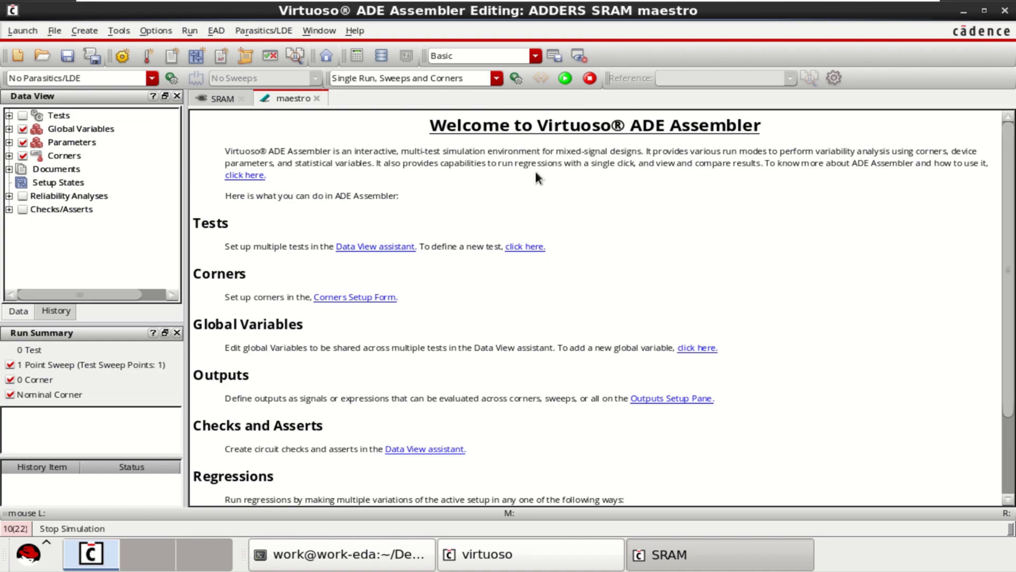
Step: Add a test using the schematic view of cell SRAM from library ADDERS in edit mode, and open that test's setup
{"action": "left_click", "coordinate": [9, 115]}
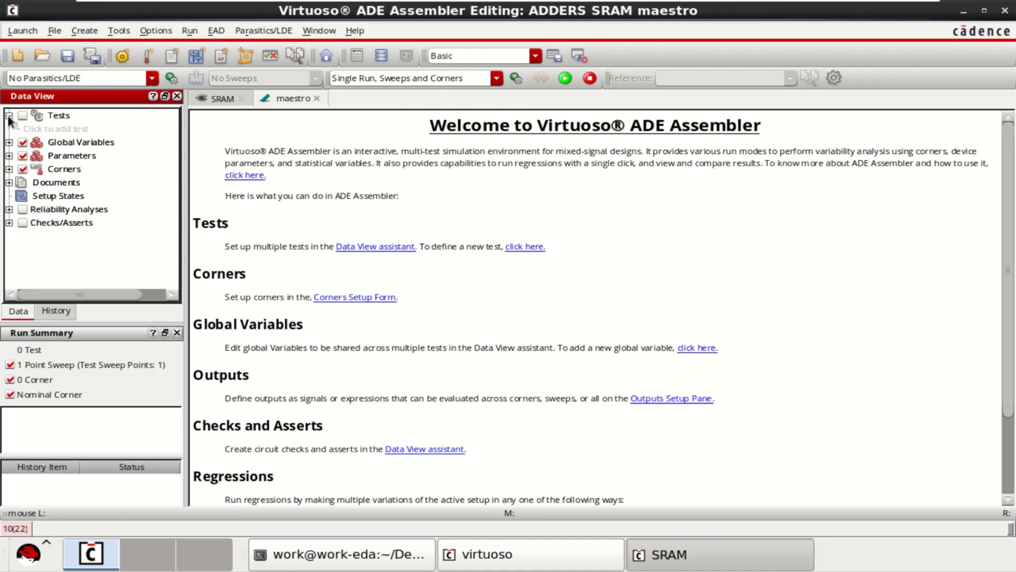
{"action": "left_click", "coordinate": [68, 128]}
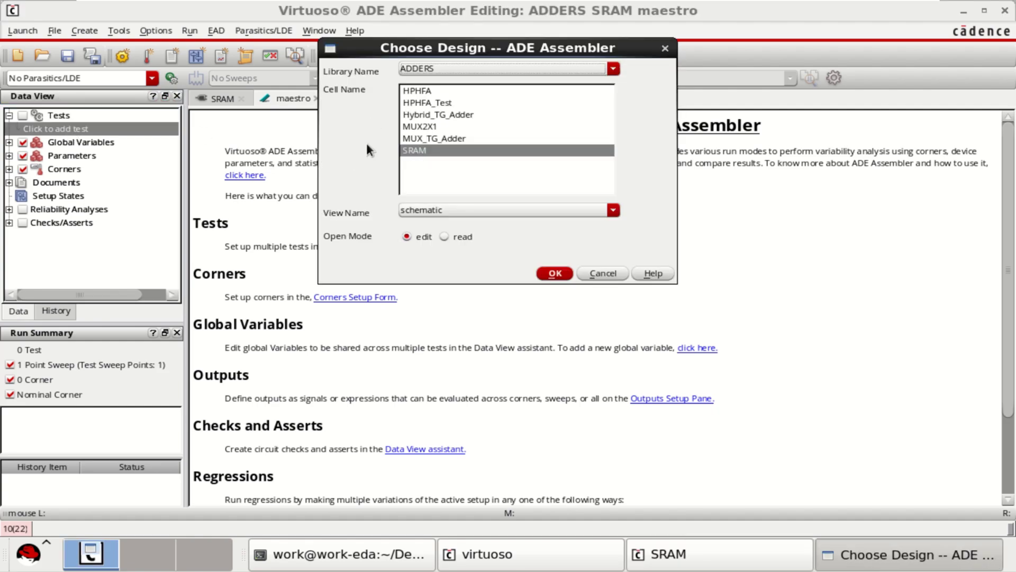
{"action": "left_click", "coordinate": [554, 274]}
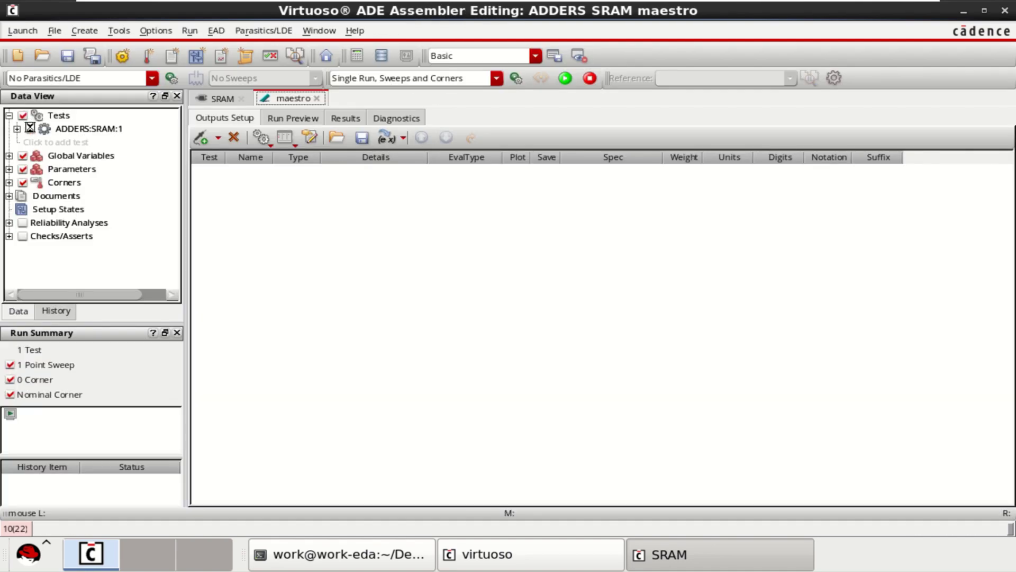
{"action": "double_click", "coordinate": [46, 128]}
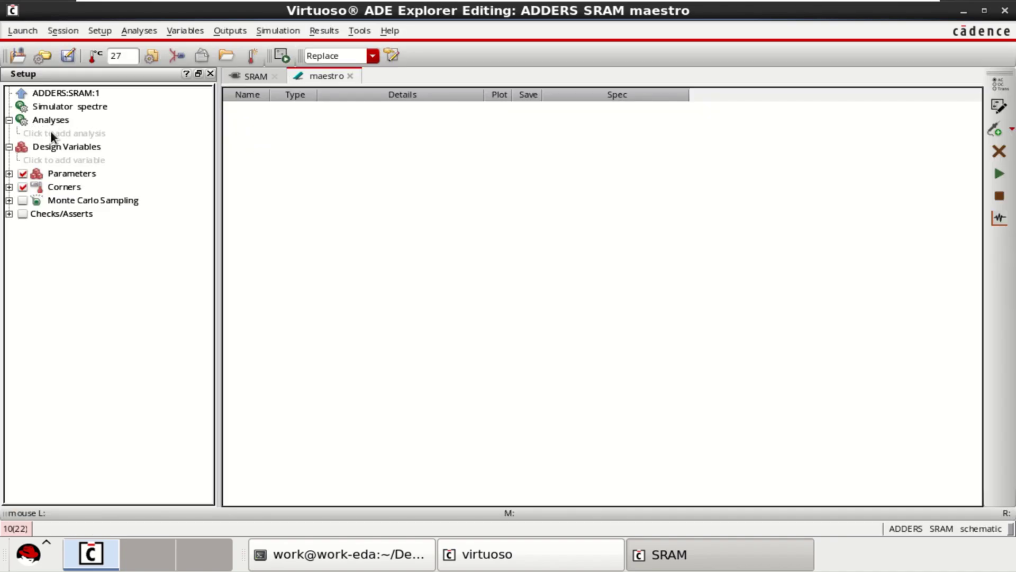
Step: Start a dc analysis that saves the DC operating point and sweeps a component parameter
{"action": "left_click", "coordinate": [74, 134]}
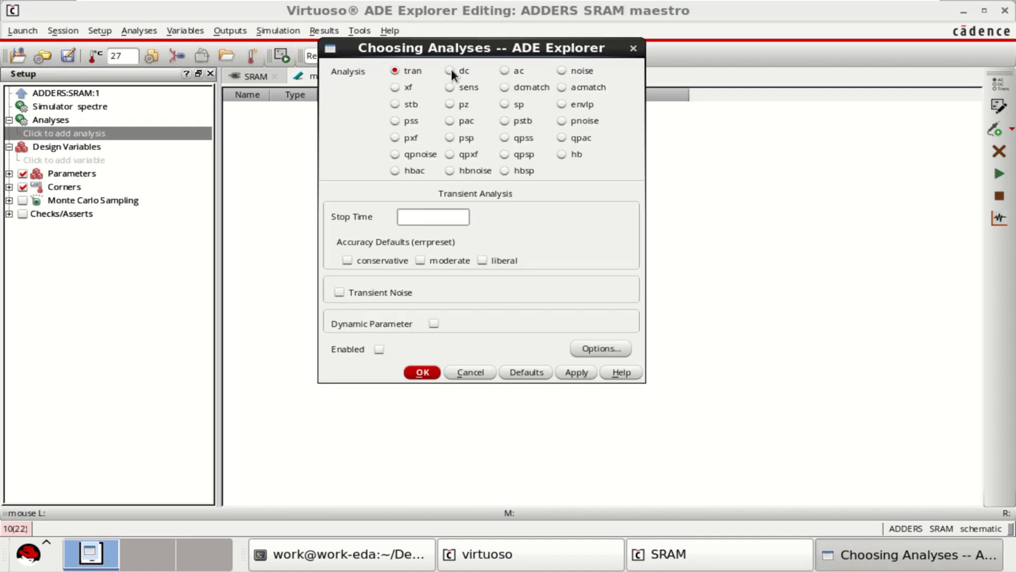
{"action": "left_click", "coordinate": [451, 70]}
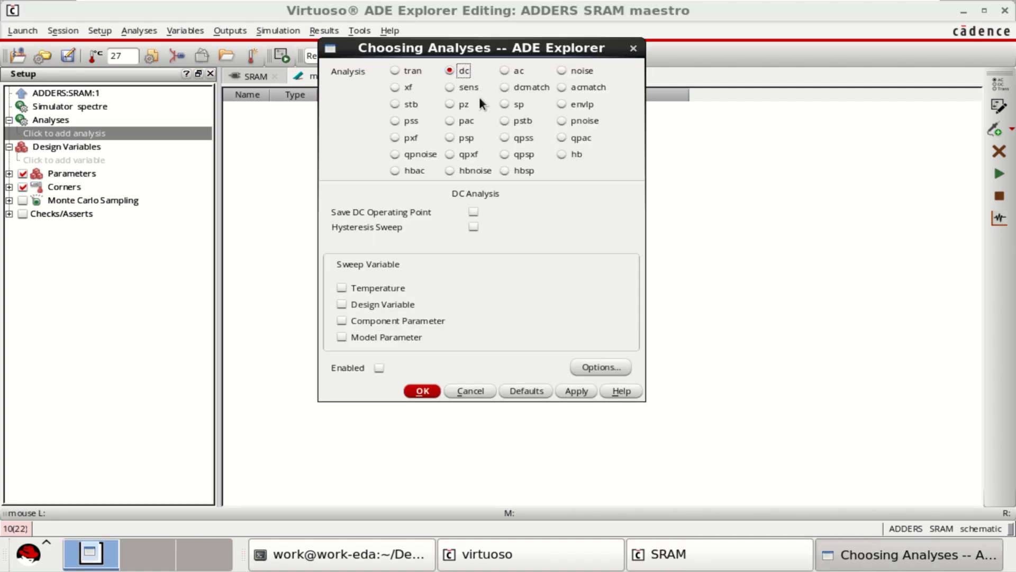
{"action": "left_click", "coordinate": [472, 212]}
{"action": "left_click", "coordinate": [342, 321]}
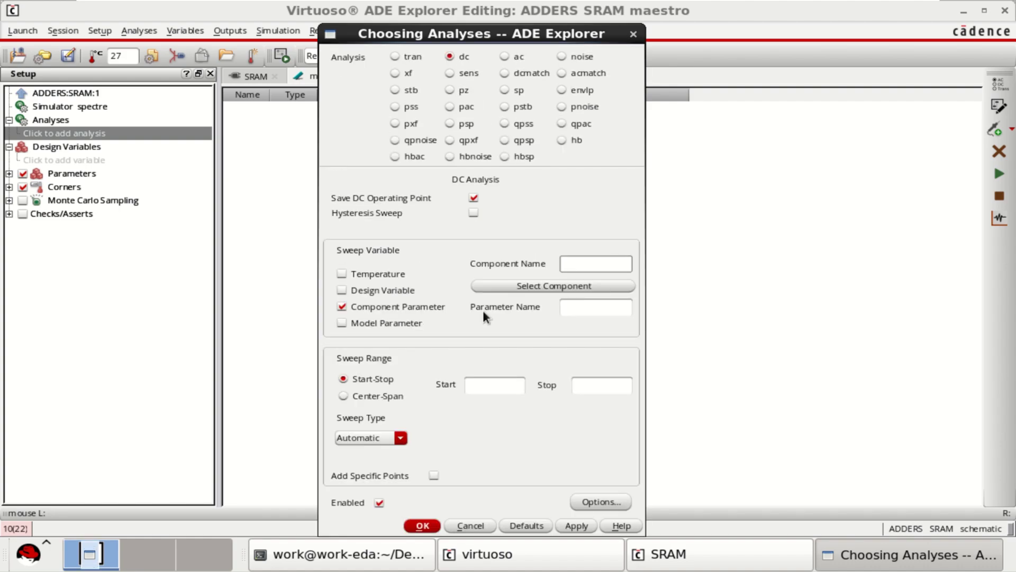
Step: Choose the DC voltage parameter of source V1 on the Qb net as the sweep variable
{"action": "left_click", "coordinate": [560, 286]}
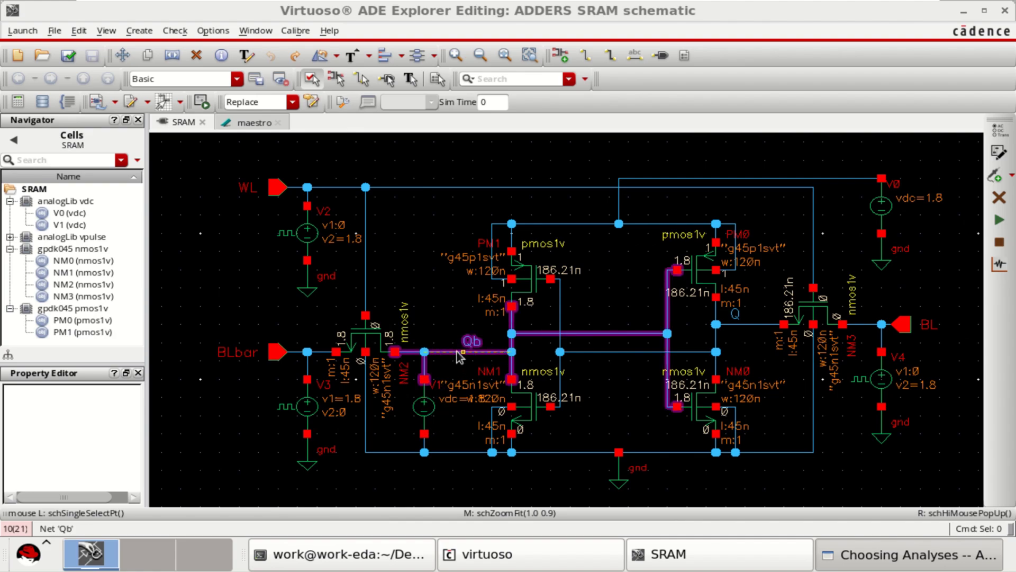
{"action": "left_click", "coordinate": [424, 406]}
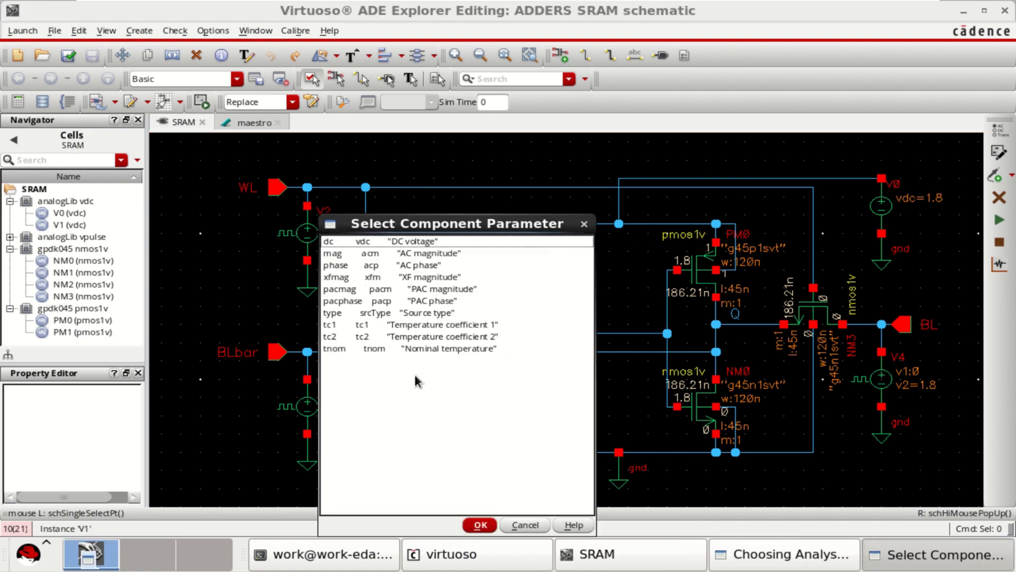
{"action": "left_click", "coordinate": [329, 240]}
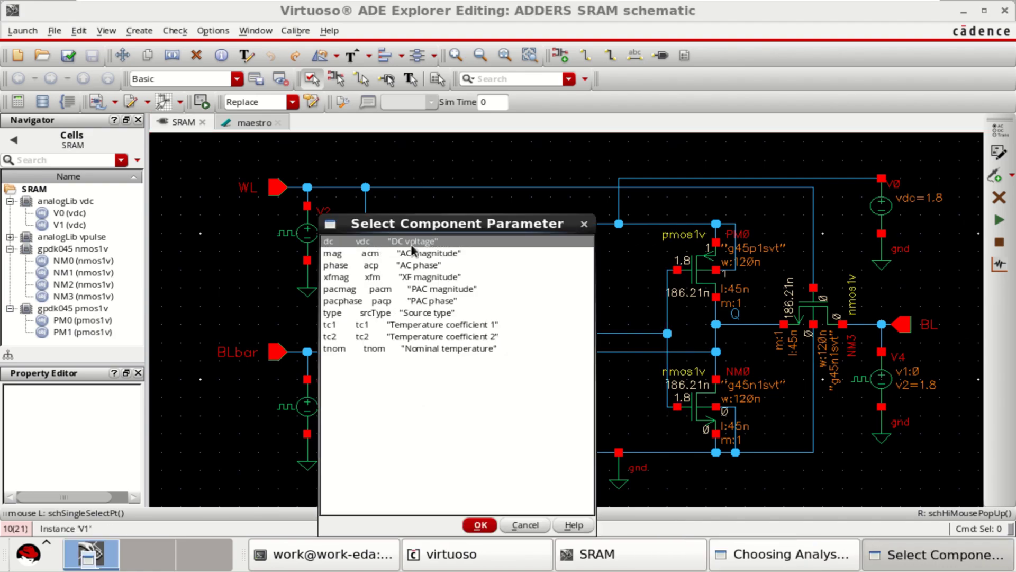
{"action": "left_click", "coordinate": [481, 525]}
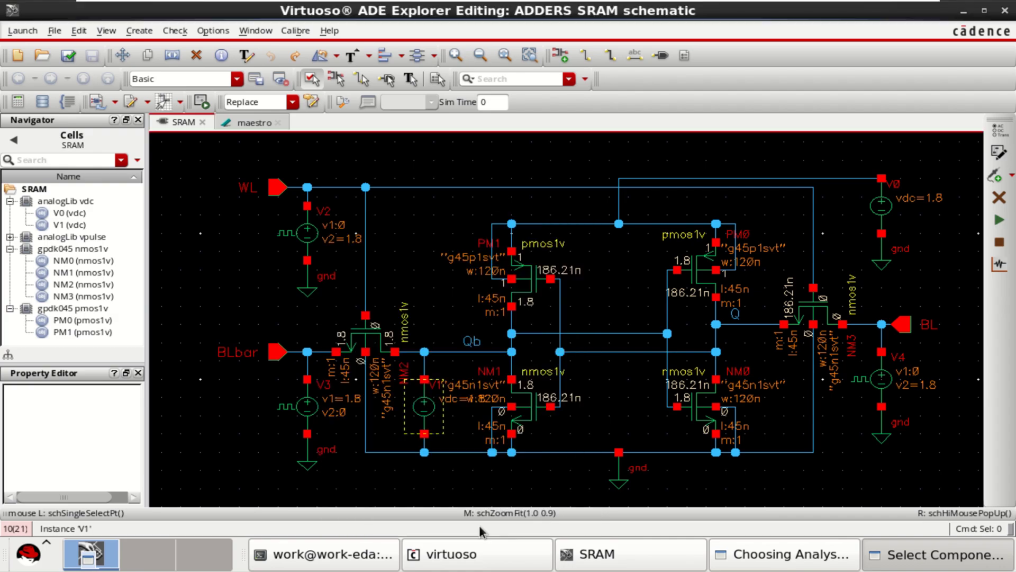
{"action": "left_click", "coordinate": [914, 565]}
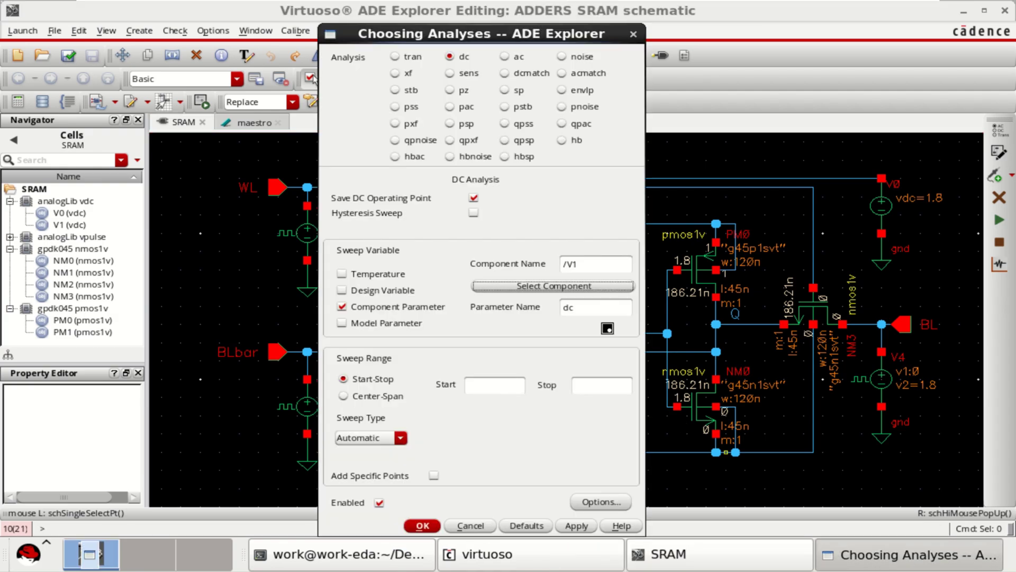
Step: Set the dc sweep range from 0 to 1.8, accept the analysis, and return to the maestro view
{"action": "left_click", "coordinate": [495, 384]}
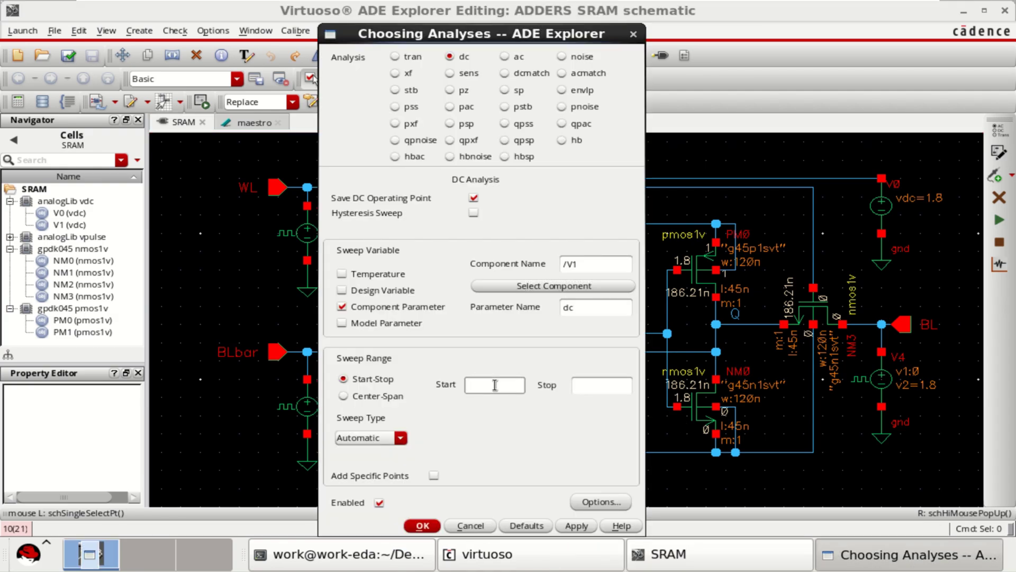
{"action": "type", "text": "0"}
{"action": "left_click", "coordinate": [597, 385]}
{"action": "type", "text": "1.8"}
{"action": "left_click", "coordinate": [422, 525]}
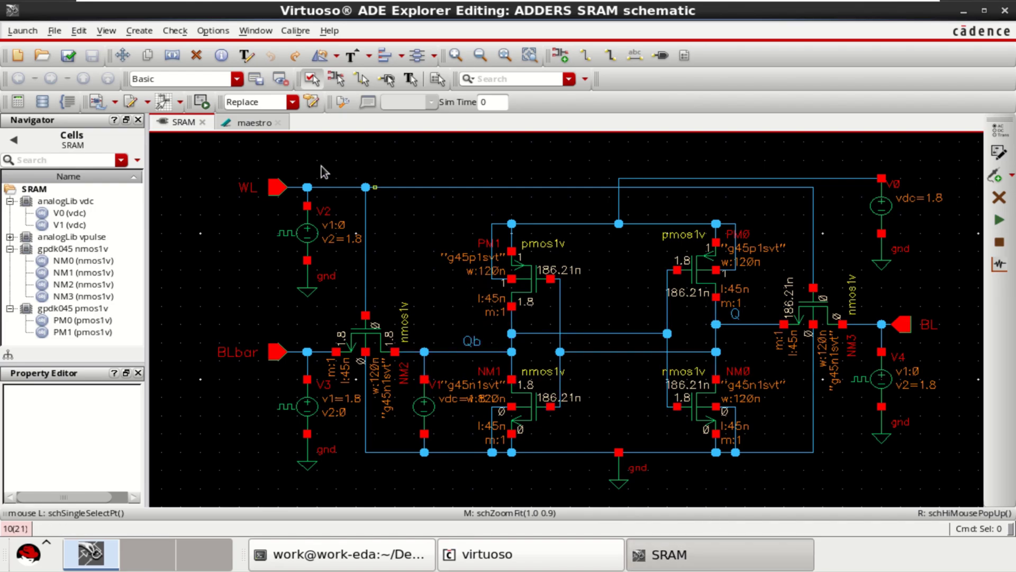
{"action": "left_click", "coordinate": [253, 122]}
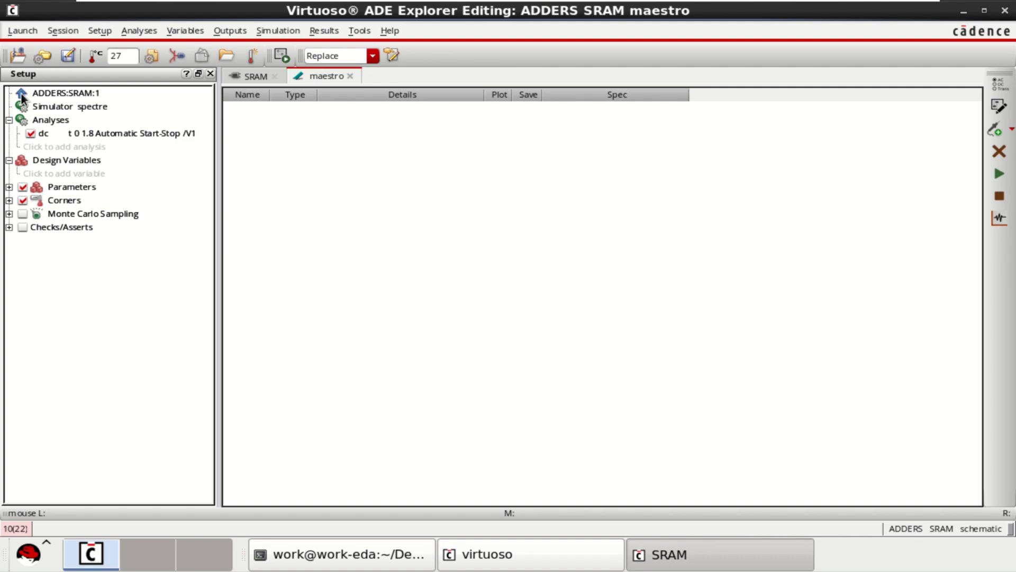
{"action": "mouse_move", "coordinate": [22, 97]}
{"action": "left_click", "coordinate": [1002, 137]}
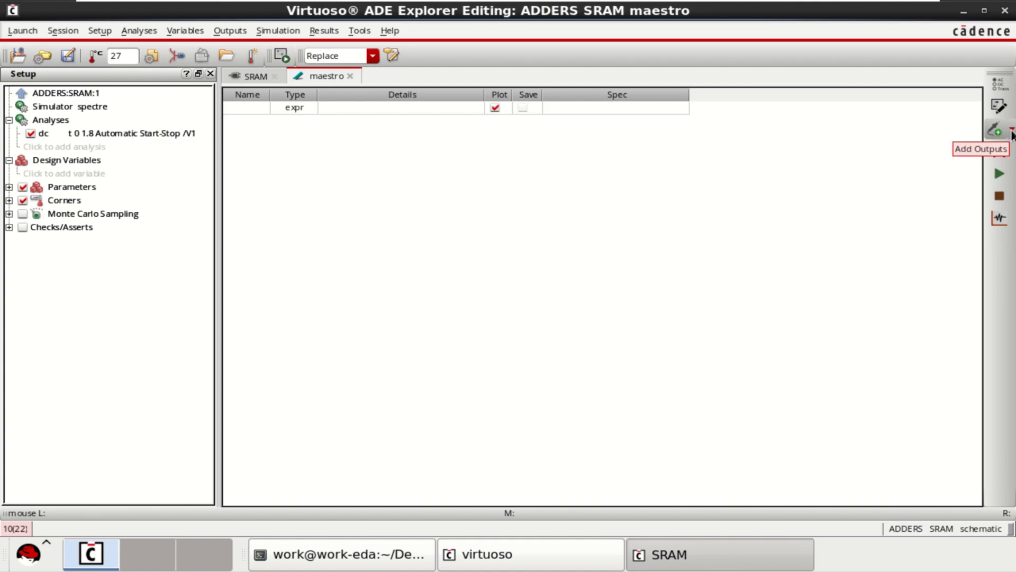
{"action": "left_click", "coordinate": [1012, 132]}
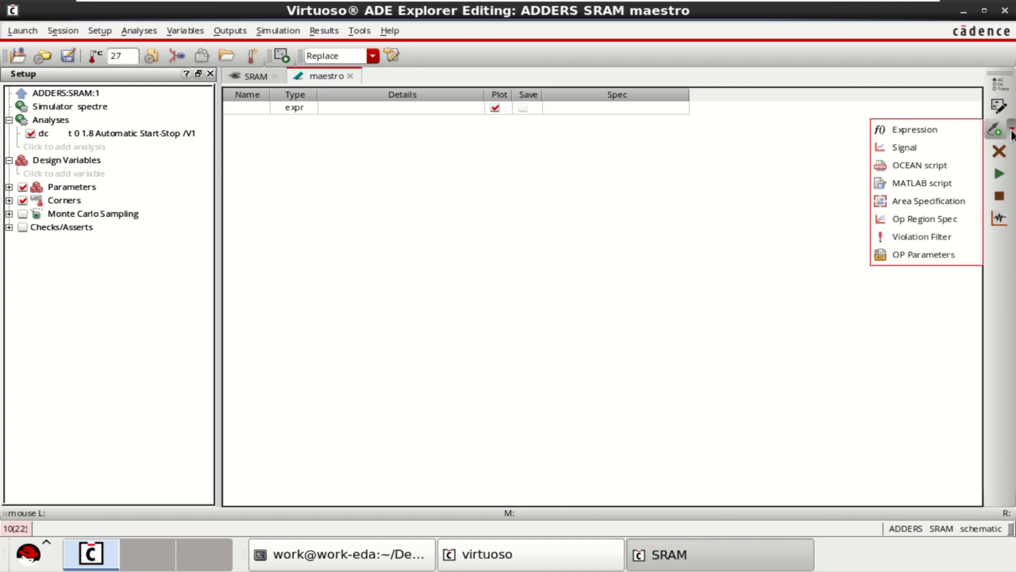
{"action": "left_click", "coordinate": [906, 148]}
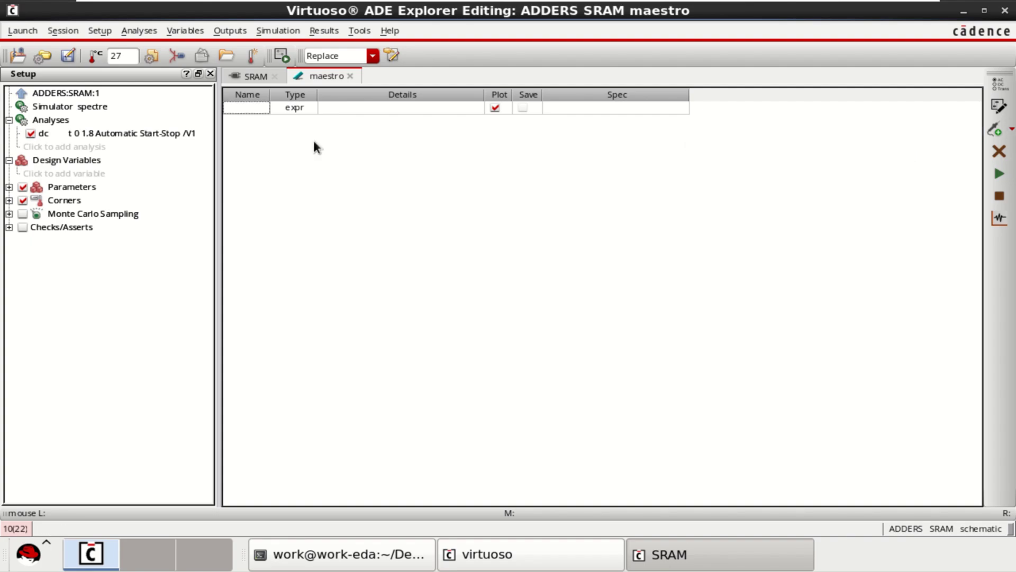
{"action": "left_click", "coordinate": [999, 152]}
Step: Add a signal output and assign the Qb net from the schematic to it
{"action": "left_click", "coordinate": [1012, 130]}
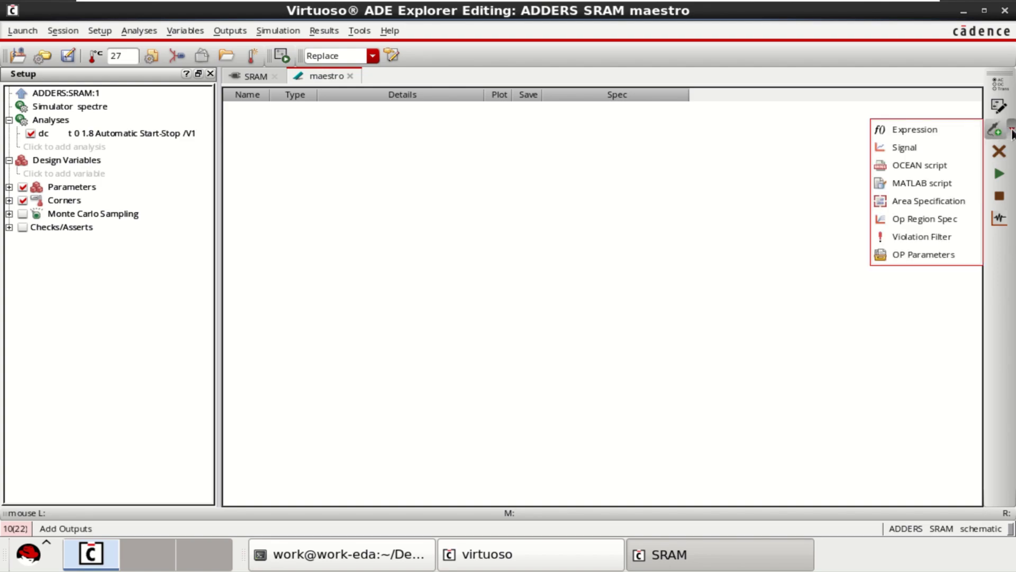
{"action": "left_click", "coordinate": [900, 149]}
{"action": "left_click", "coordinate": [361, 109]}
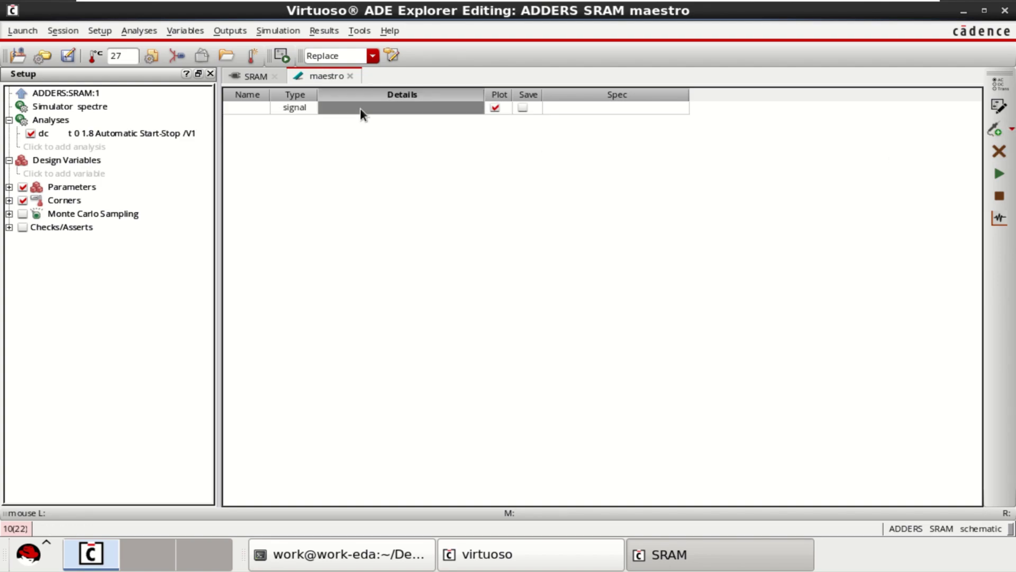
{"action": "left_click", "coordinate": [417, 109]}
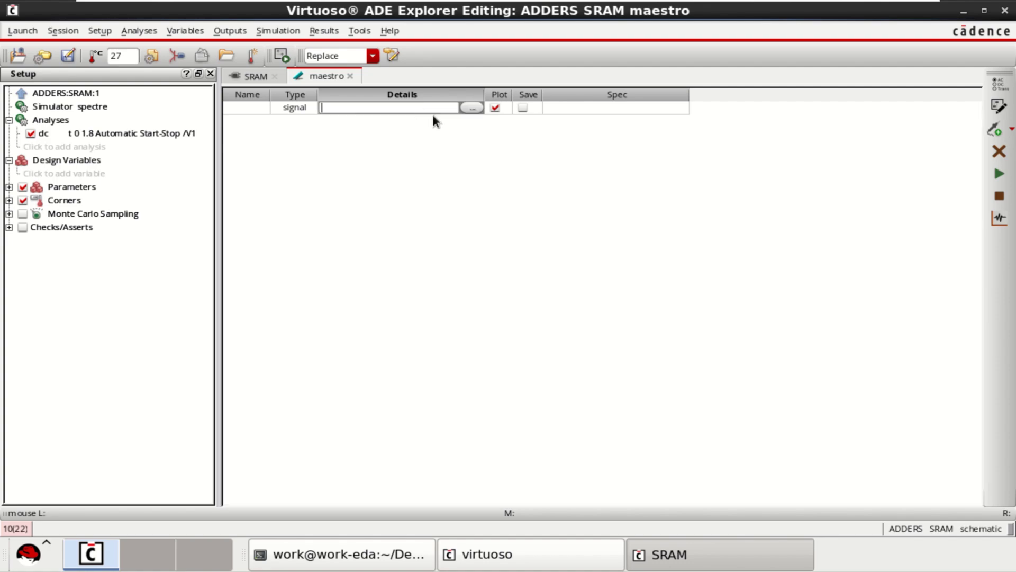
{"action": "left_click", "coordinate": [469, 108]}
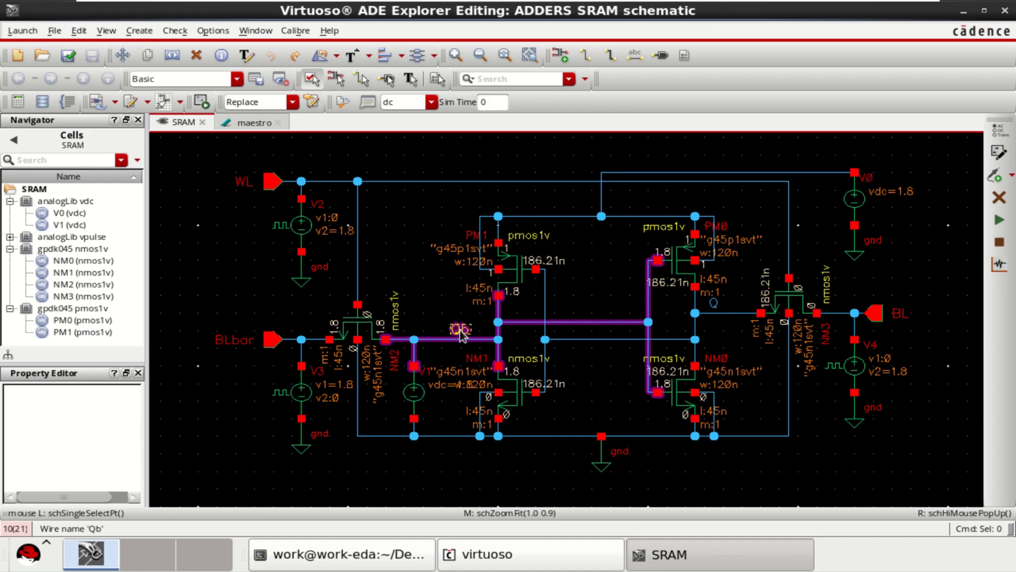
{"action": "left_click", "coordinate": [462, 335]}
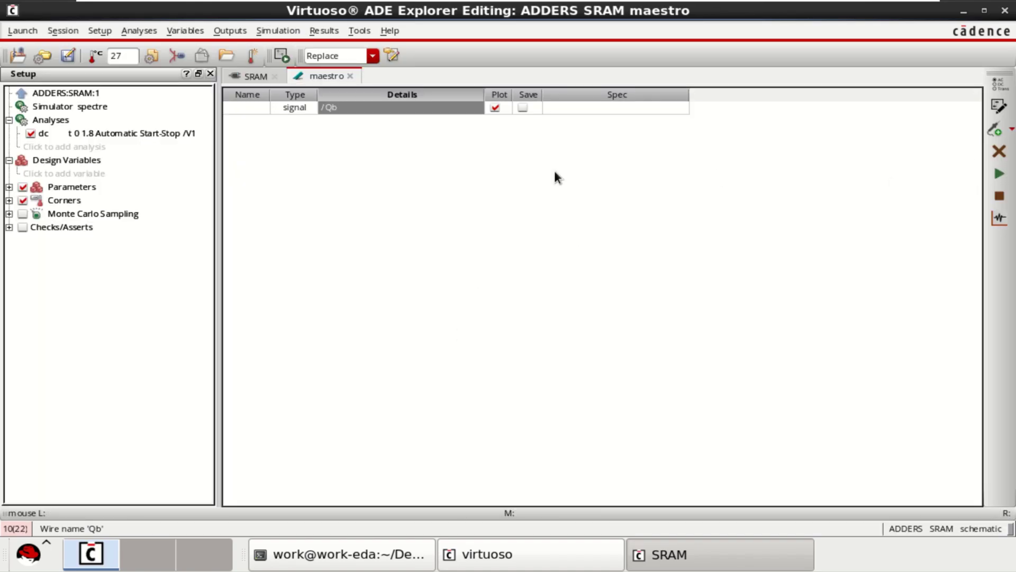
Step: Add a second signal output and assign the Q net from the schematic to it
{"action": "left_click", "coordinate": [1011, 129]}
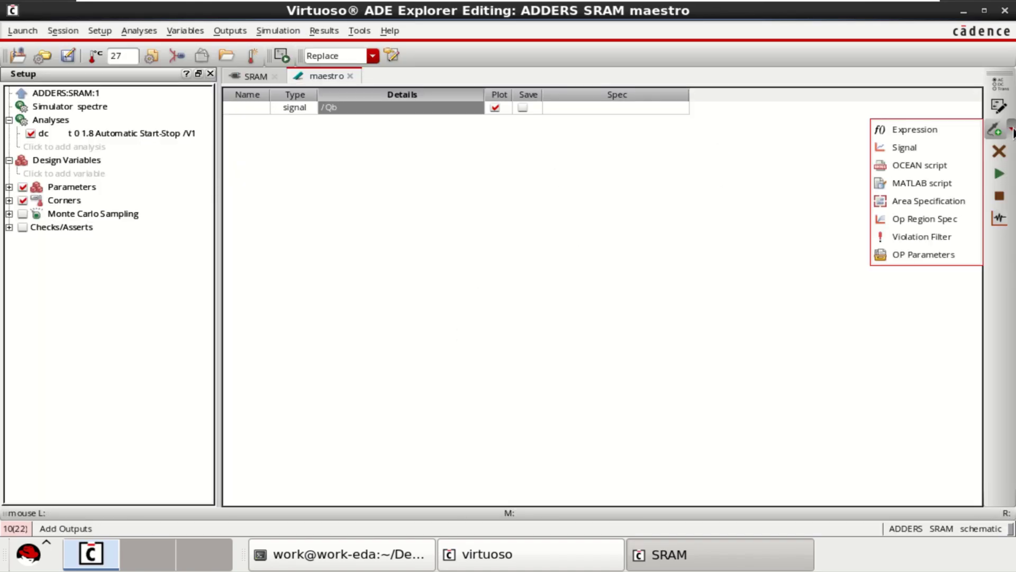
{"action": "left_click", "coordinate": [904, 147]}
{"action": "left_click", "coordinate": [412, 123]}
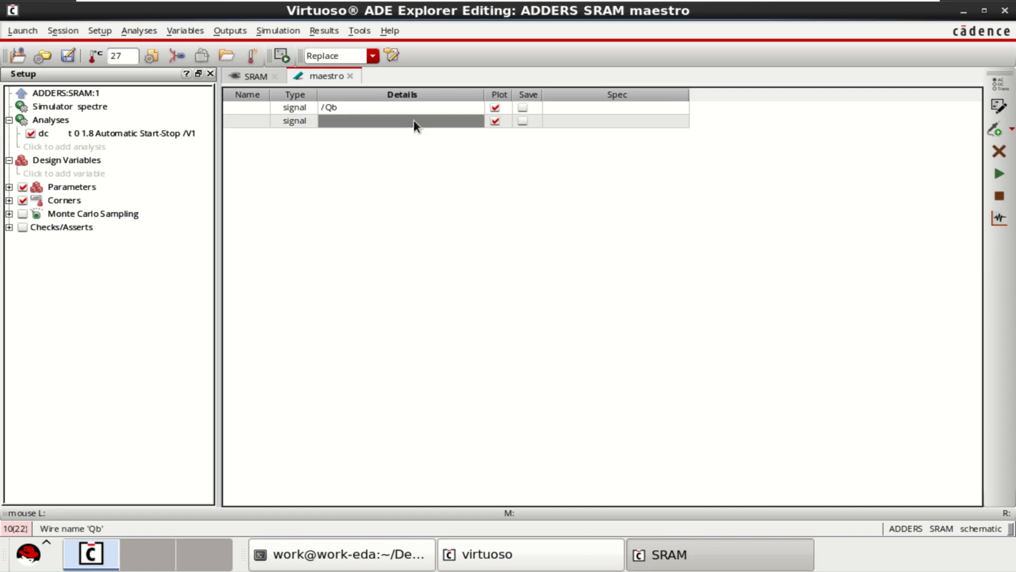
{"action": "left_click", "coordinate": [471, 121]}
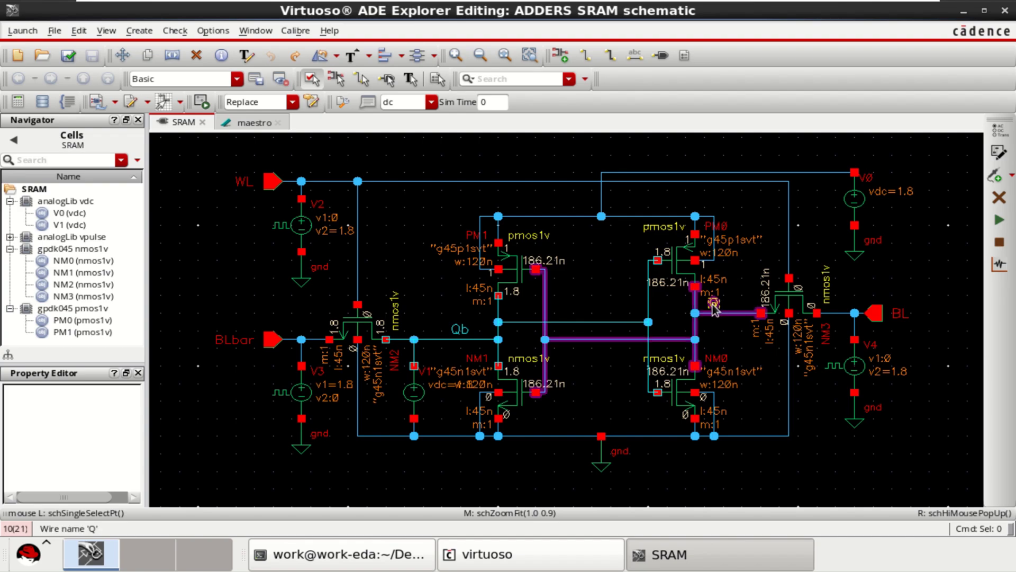
{"action": "left_click", "coordinate": [713, 308]}
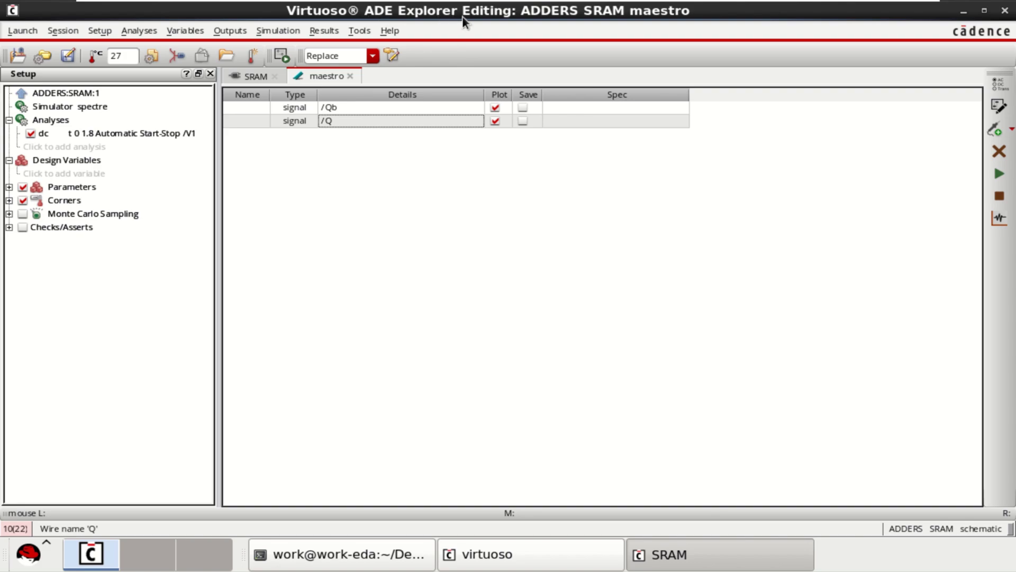
Step: Run the simulation, enlarge the DC response plot, and highlight both the Qb and Q traces
{"action": "left_click", "coordinate": [998, 176]}
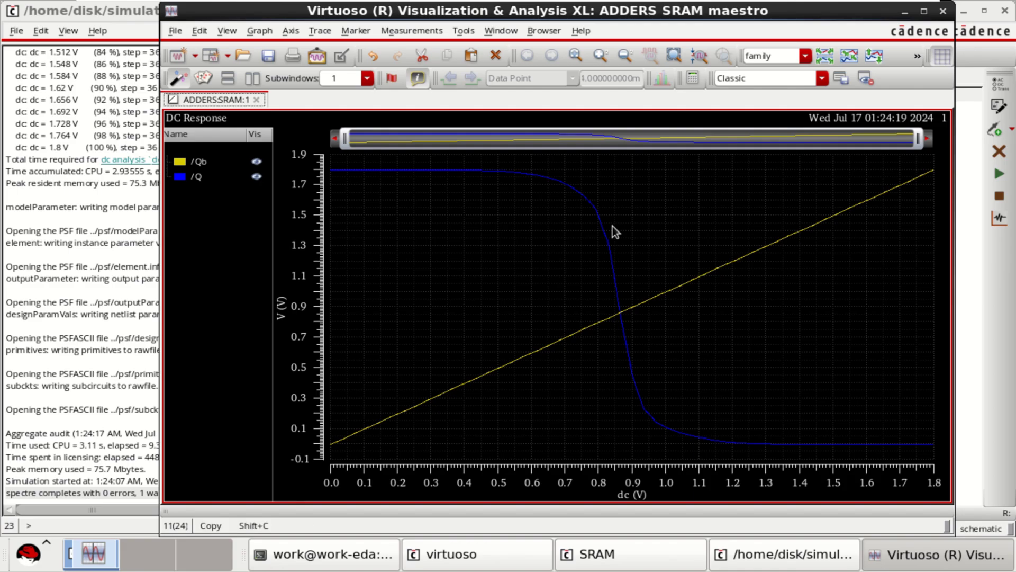
{"action": "left_click", "coordinate": [926, 11]}
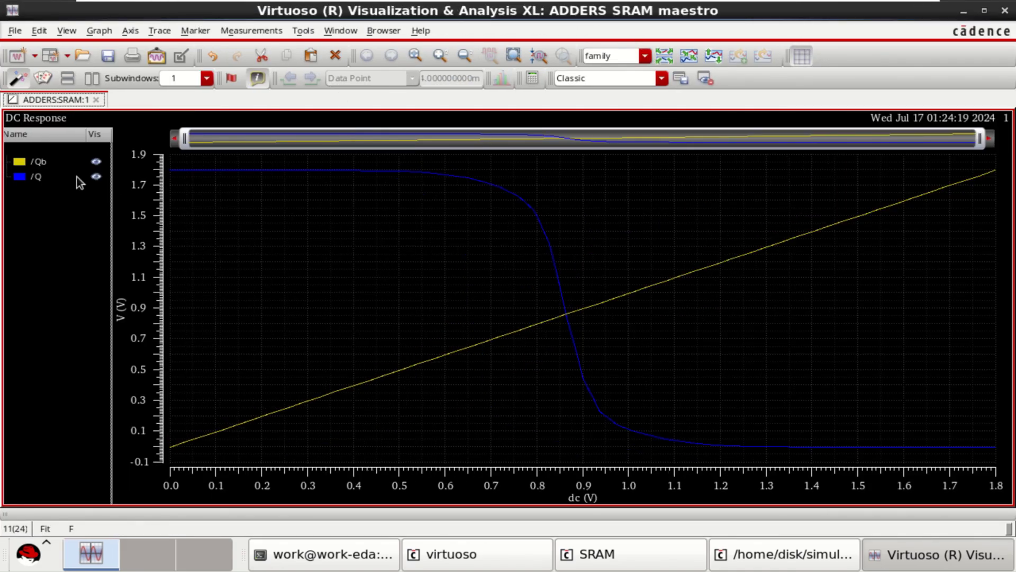
{"action": "left_click_drag", "start_coordinate": [39, 163], "coordinate": [59, 182]}
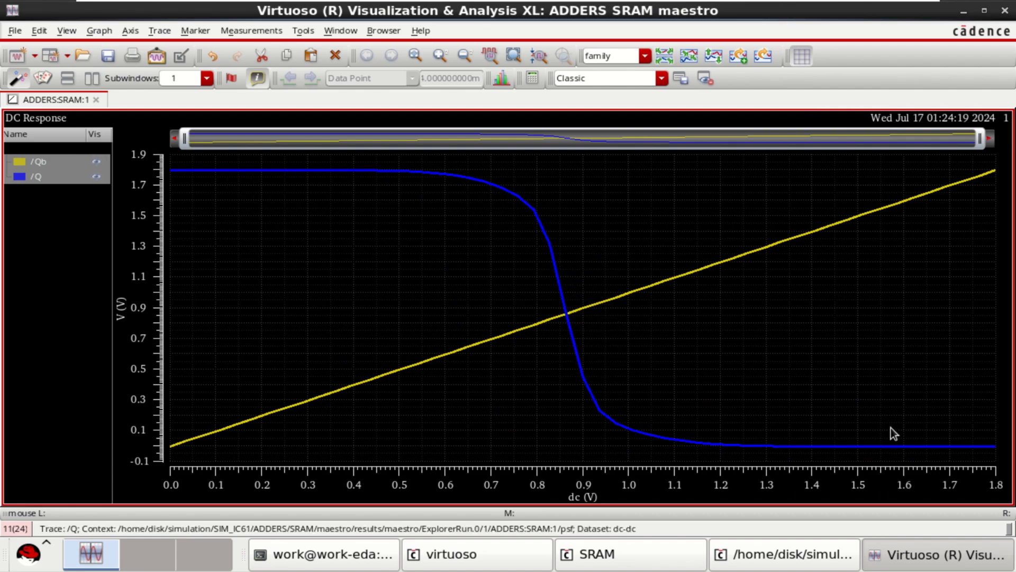
Step: Clear the plot and log windows to view the SRAM schematic, and return to the DC response plot
{"action": "left_click", "coordinate": [963, 15]}
{"action": "left_click", "coordinate": [361, 11]}
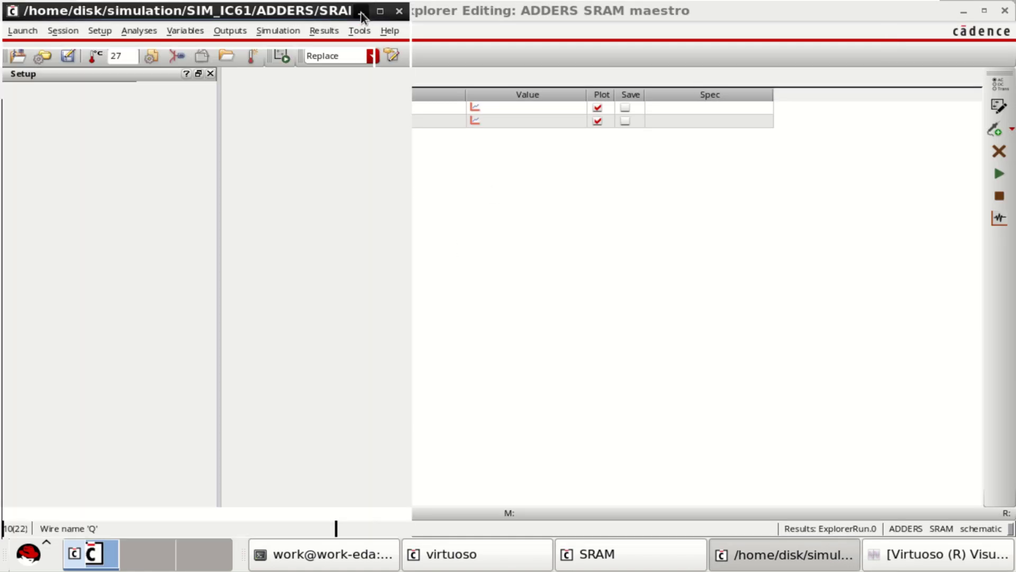
{"action": "left_click", "coordinate": [255, 75]}
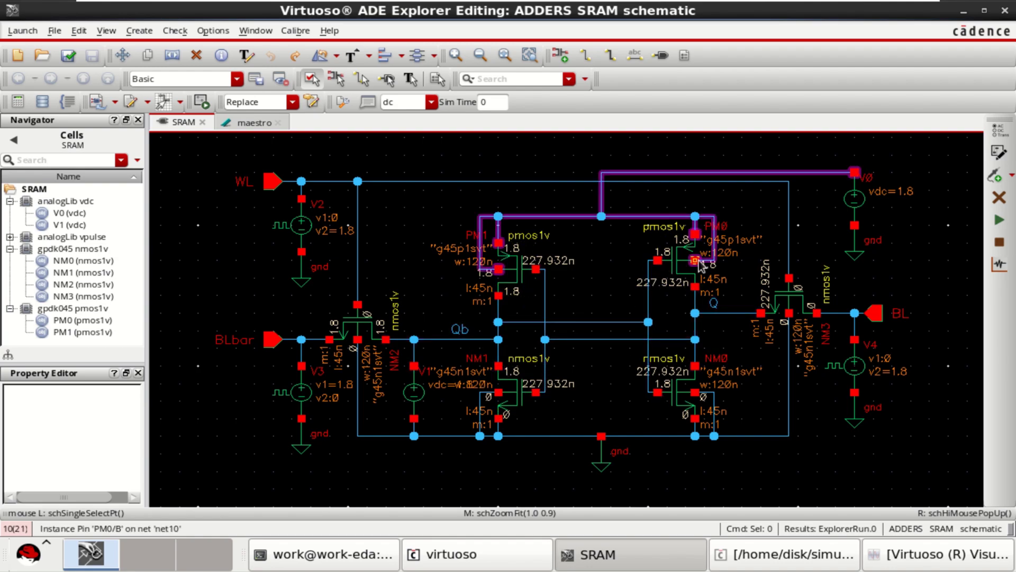
{"action": "left_click", "coordinate": [930, 560]}
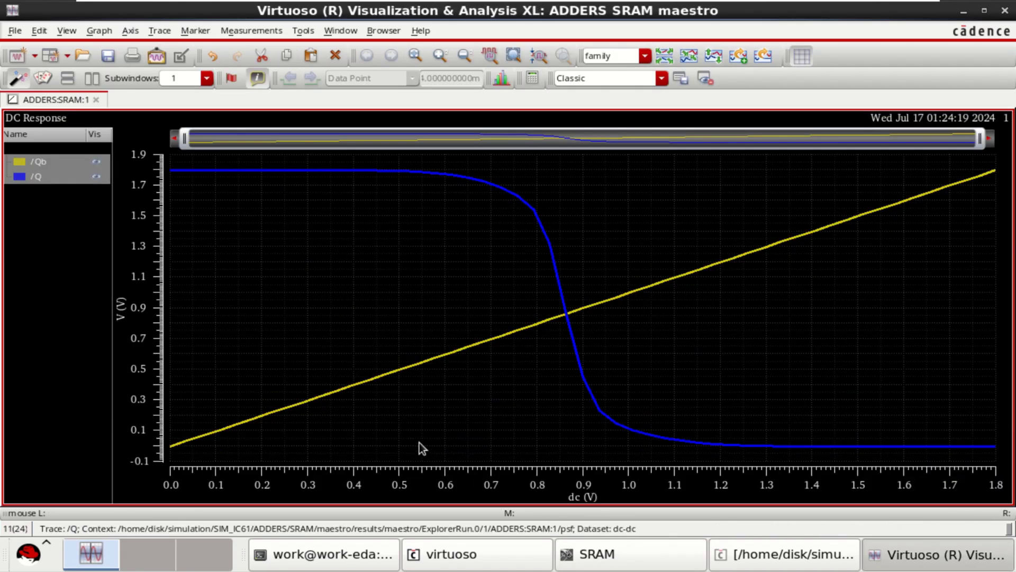
Step: Create a Y vs Y plot from the DC response with /Qb as the selected trace, in a new subwindow
{"action": "left_click", "coordinate": [582, 499]}
{"action": "right_click", "coordinate": [582, 499]}
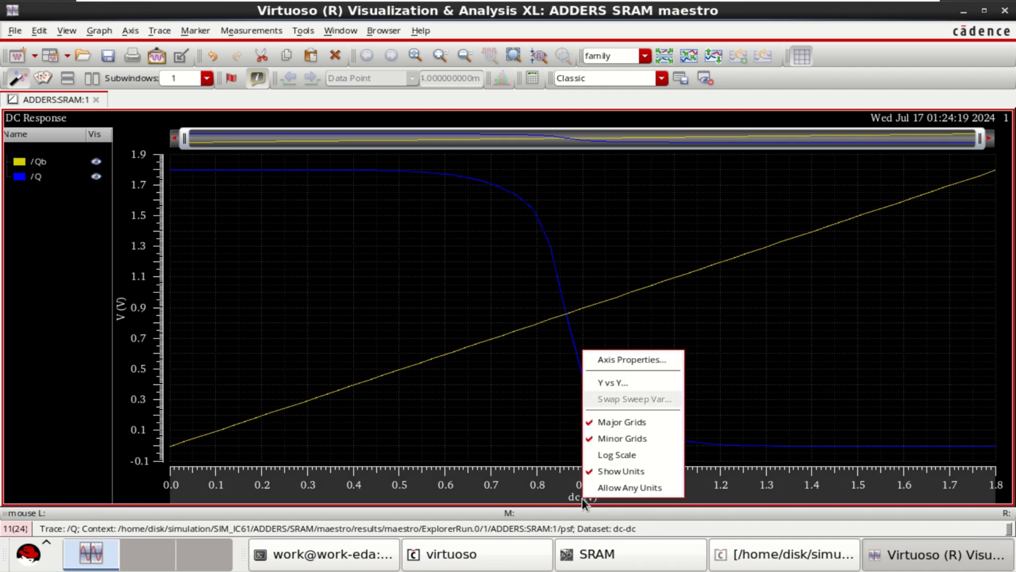
{"action": "left_click", "coordinate": [630, 379]}
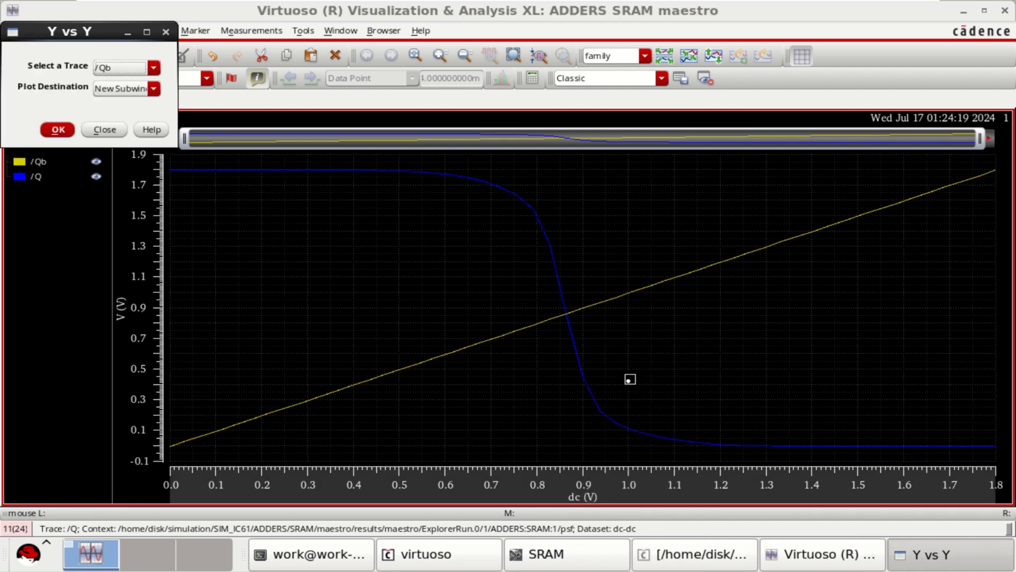
{"action": "left_click", "coordinate": [58, 130]}
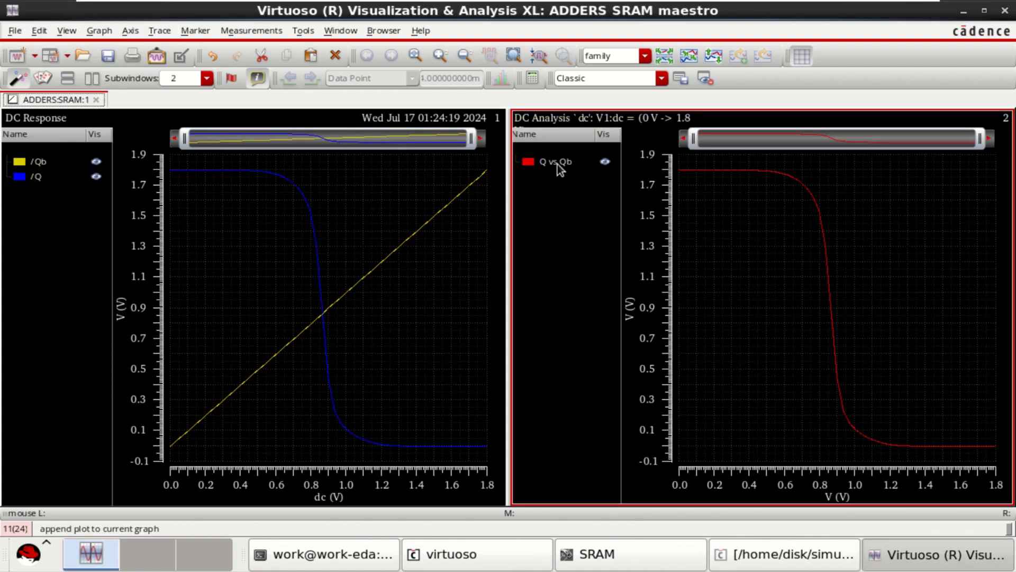
Step: Create a second Y vs Y plot from the DC response with /Q as the selected trace, in a new subwindow
{"action": "right_click", "coordinate": [338, 500]}
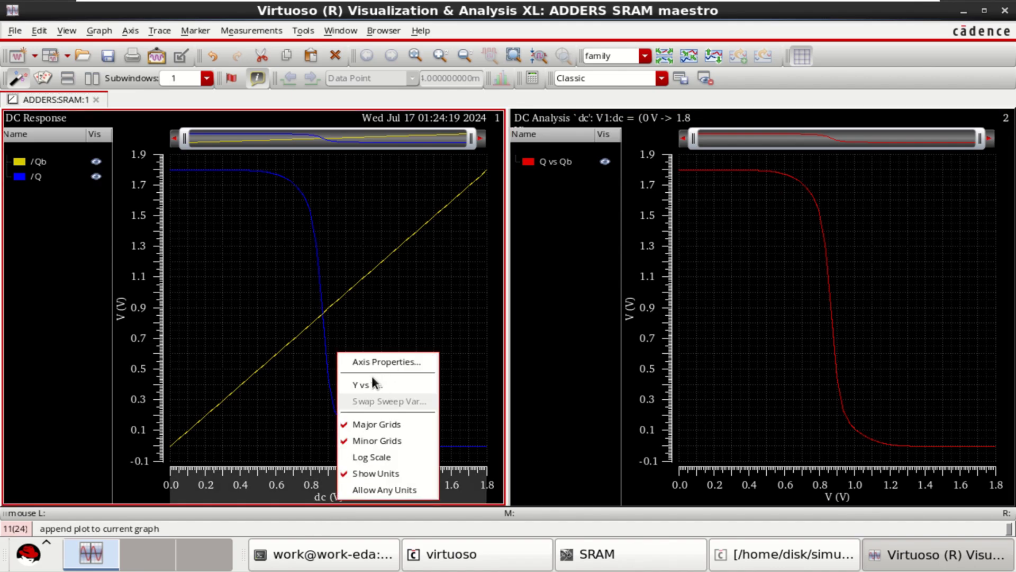
{"action": "left_click", "coordinate": [368, 384]}
{"action": "left_click", "coordinate": [132, 65]}
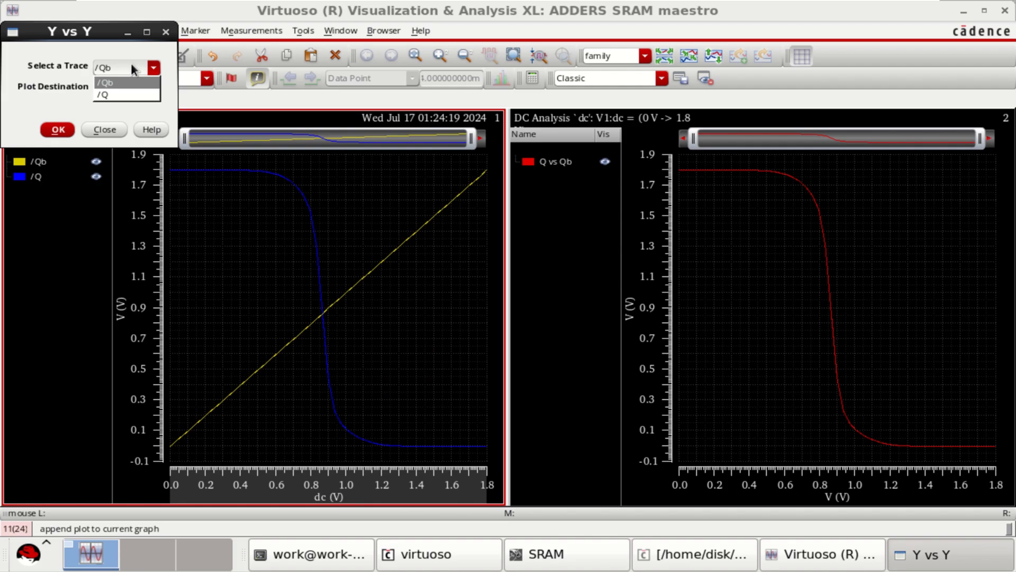
{"action": "left_click", "coordinate": [104, 94]}
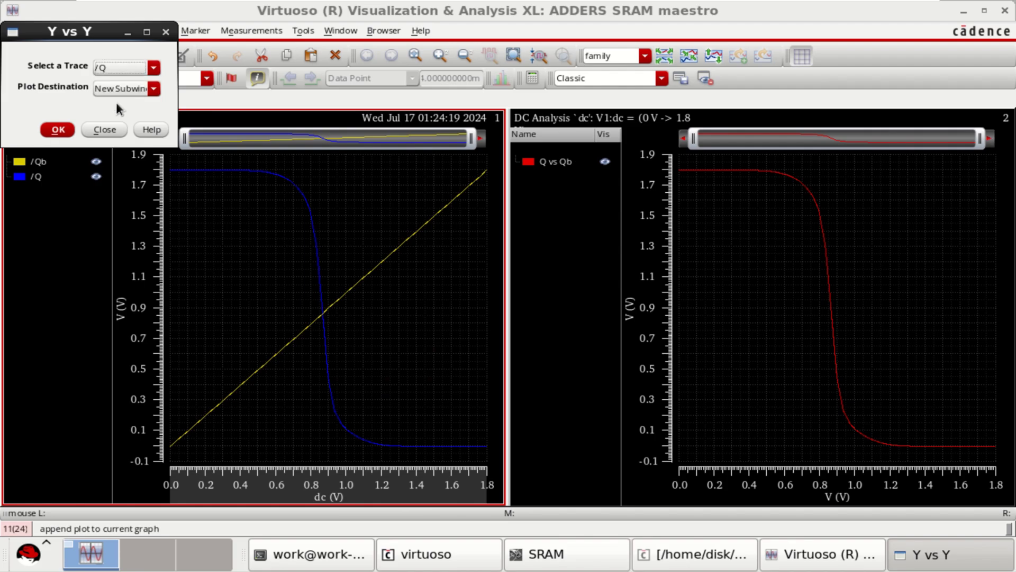
{"action": "left_click", "coordinate": [58, 130]}
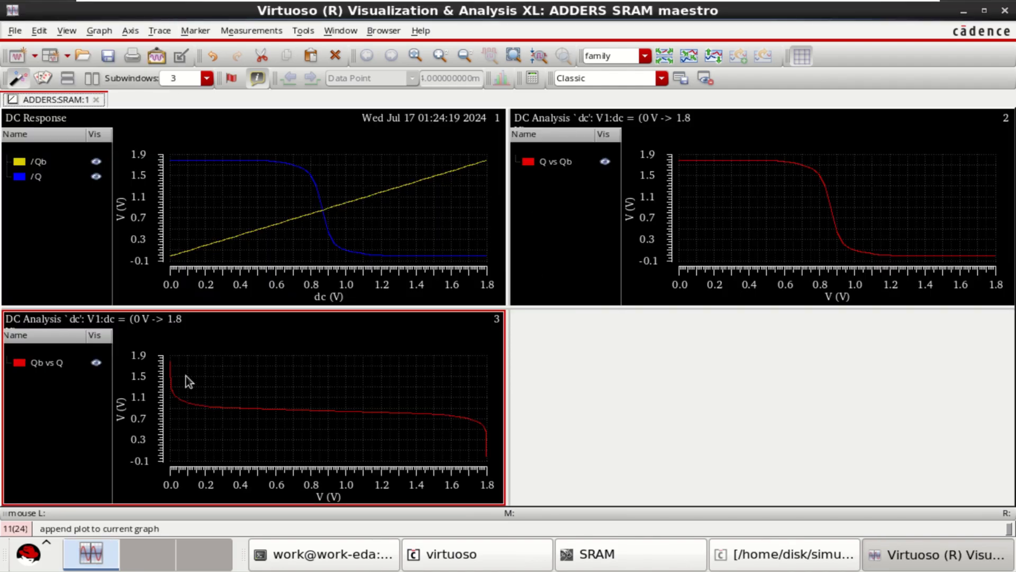
Step: Move the Qb vs Q trace into the Q vs Qb graph and delete the emptied subwindow
{"action": "left_click", "coordinate": [40, 365]}
{"action": "mouse_move", "coordinate": [39, 364]}
{"action": "left_mouse_down"}
{"action": "mouse_move", "coordinate": [759, 194]}
{"action": "mouse_move", "coordinate": [801, 209]}
{"action": "left_mouse_up"}
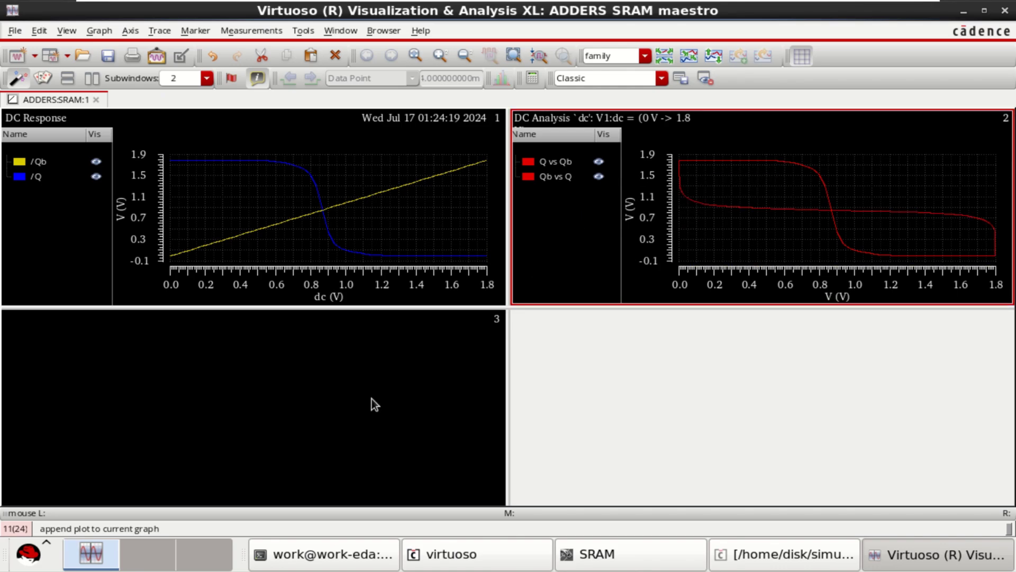
{"action": "right_click", "coordinate": [449, 345]}
{"action": "left_click", "coordinate": [519, 176]}
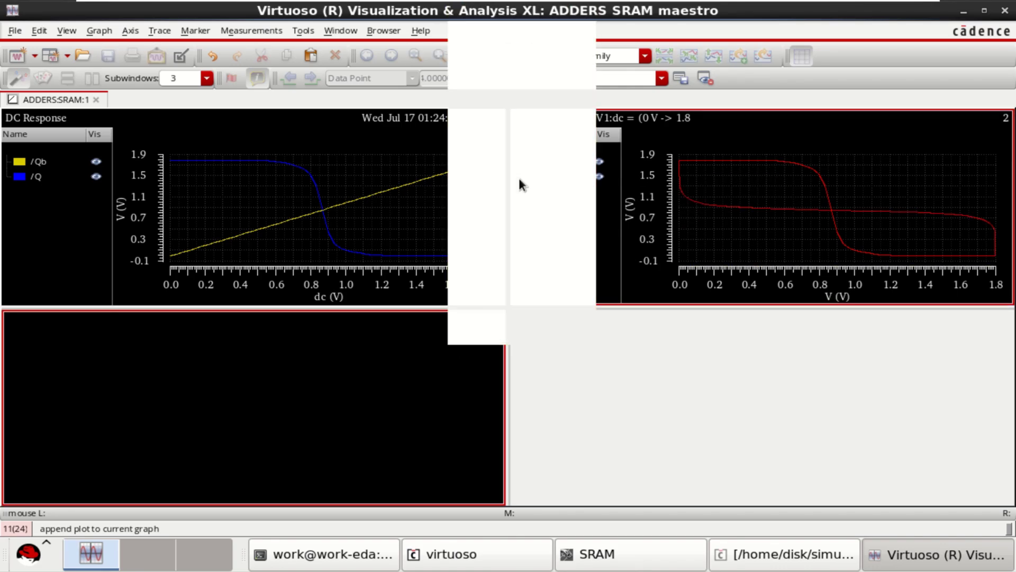
{"action": "left_click", "coordinate": [488, 238]}
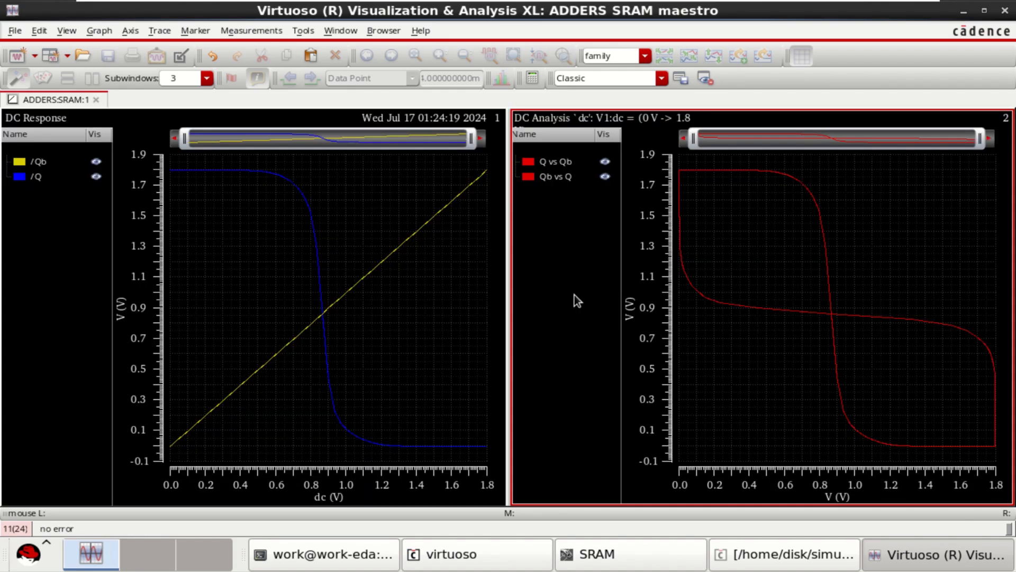
Step: Highlight the Q vs Qb and Qb vs Q traces together to examine the butterfly curve, and return to the schematic
{"action": "left_click", "coordinate": [554, 163]}
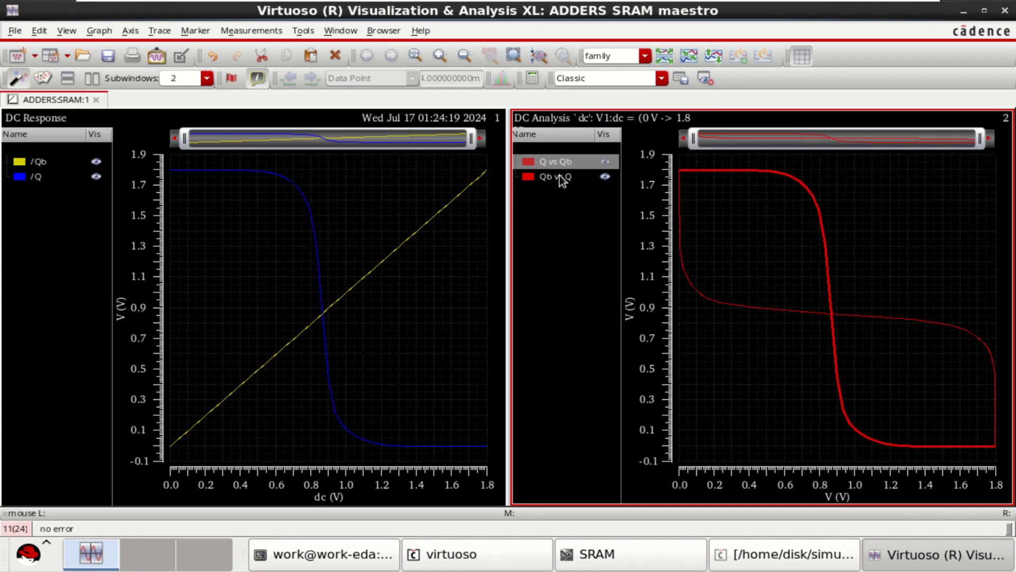
{"action": "left_click", "coordinate": [557, 176], "text": "shift"}
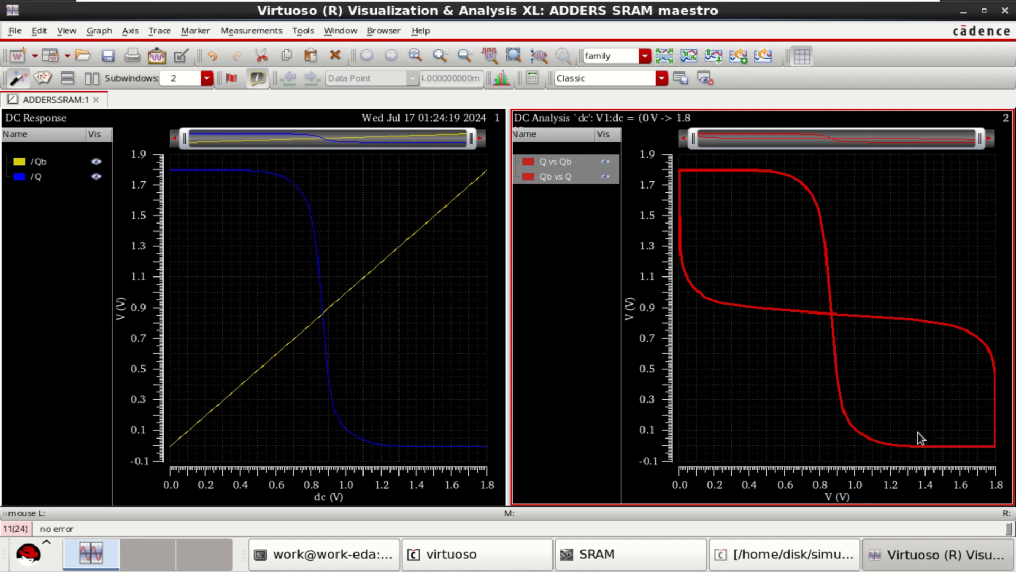
{"action": "left_click", "coordinate": [966, 13]}
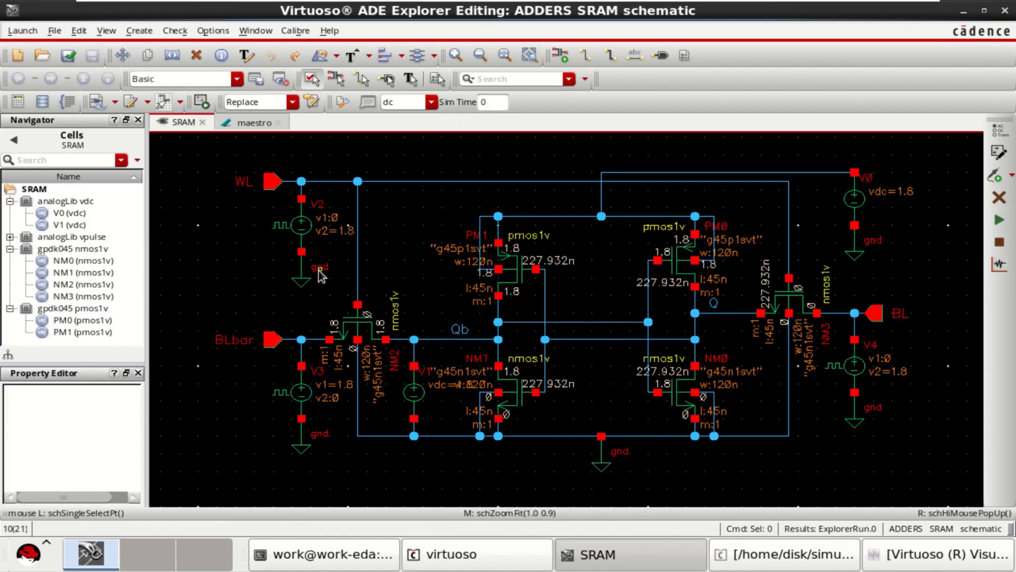
Step: Set the DC voltage of source V1 on the Qb net to 1 V
{"action": "left_click", "coordinate": [422, 394]}
{"action": "key", "text": "q"}
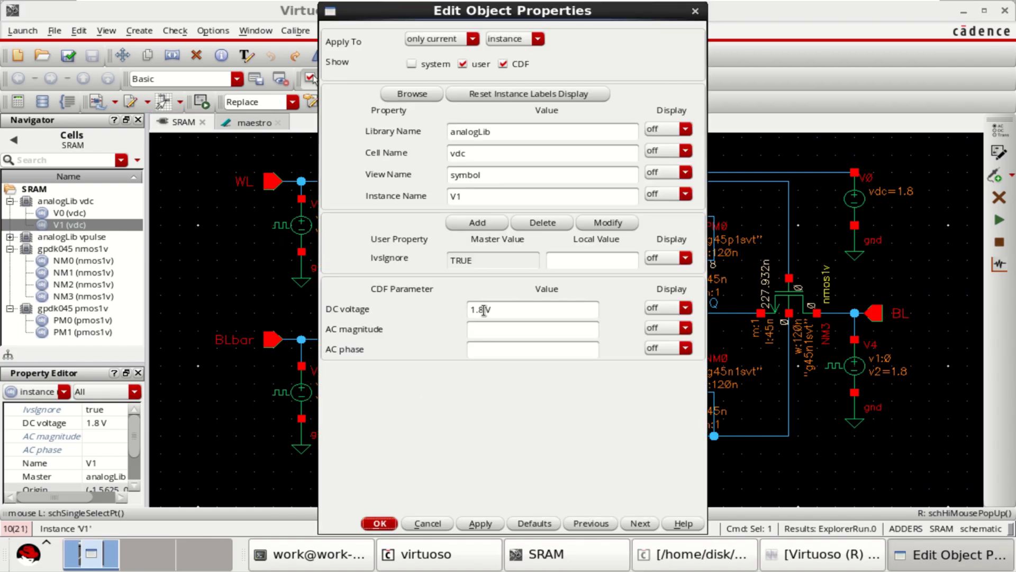
{"action": "left_click_drag", "start_coordinate": [485, 309], "coordinate": [457, 306]}
{"action": "type", "text": "1"}
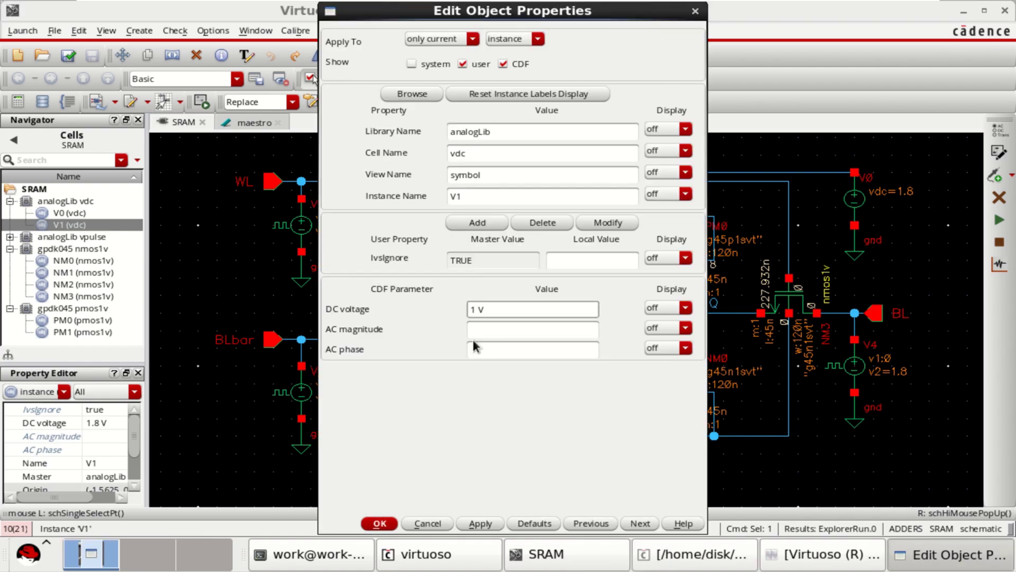
{"action": "left_click", "coordinate": [380, 523]}
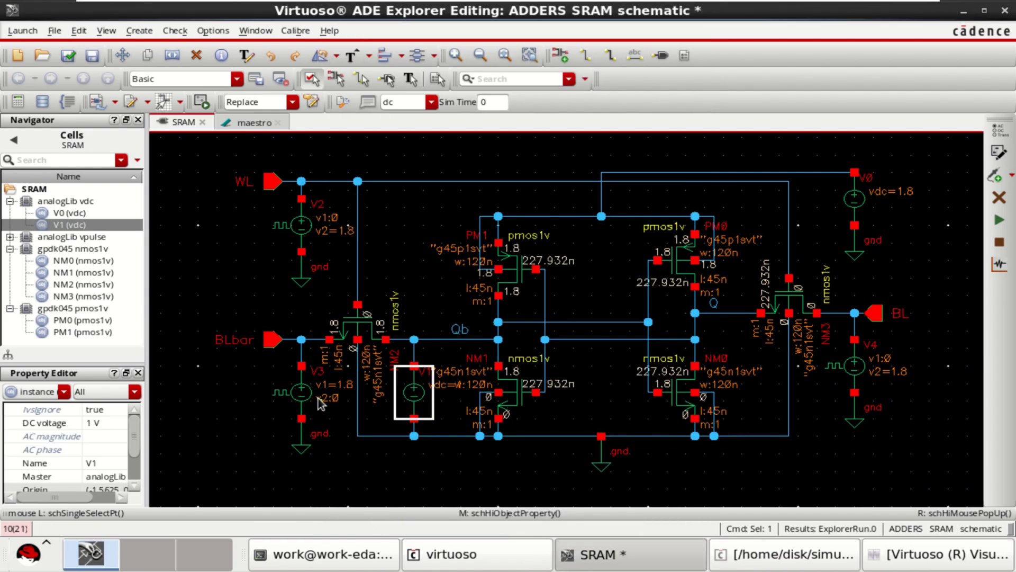
Step: Set the DC voltage of pulse source V2 on the WL line to 1 V
{"action": "left_click", "coordinate": [301, 227]}
{"action": "middle_click", "coordinate": [301, 227]}
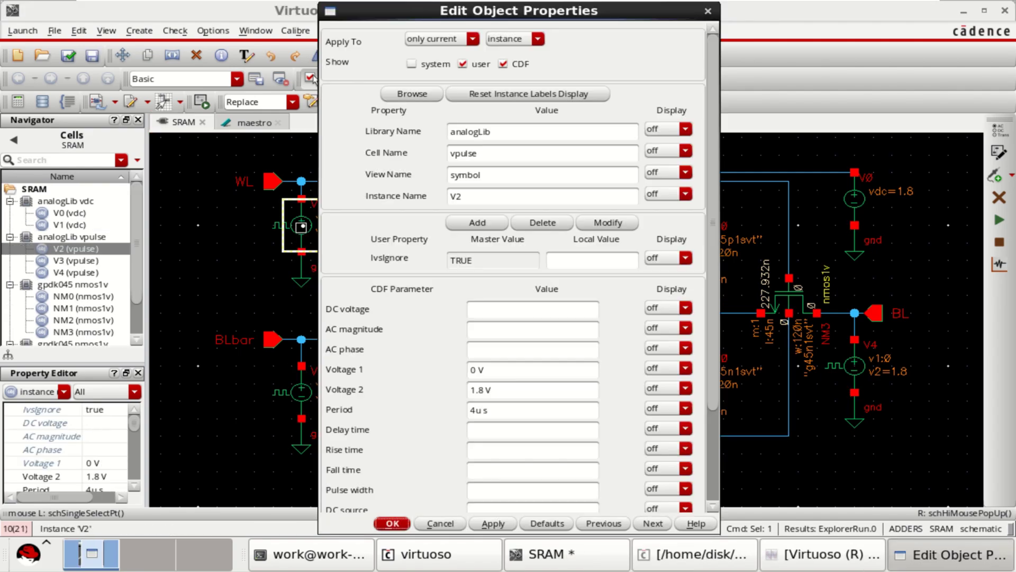
{"action": "left_click", "coordinate": [470, 309]}
{"action": "type", "text": "1"}
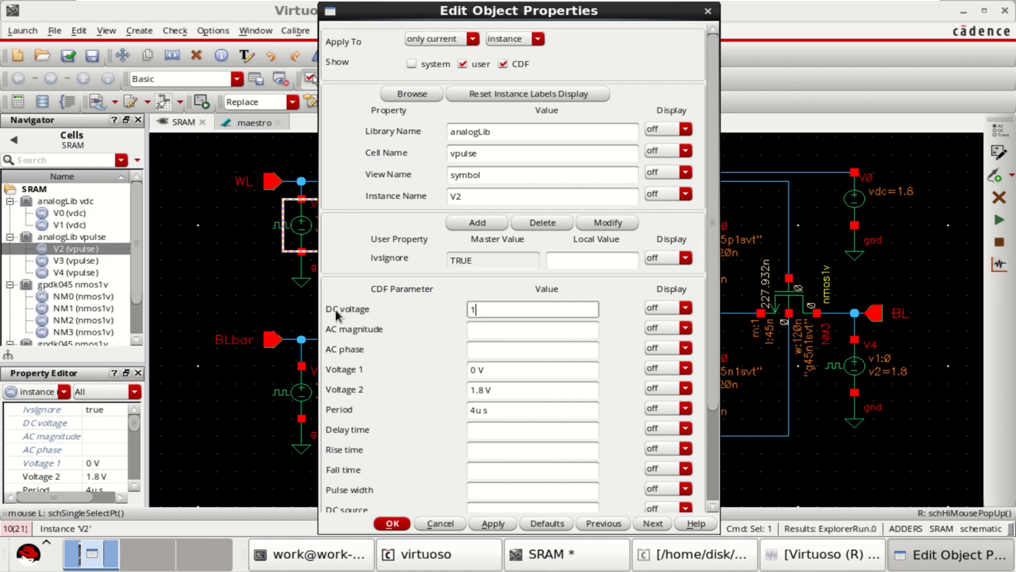
{"action": "left_click_drag", "start_coordinate": [506, 312], "coordinate": [425, 316]}
{"action": "left_click", "coordinate": [393, 523]}
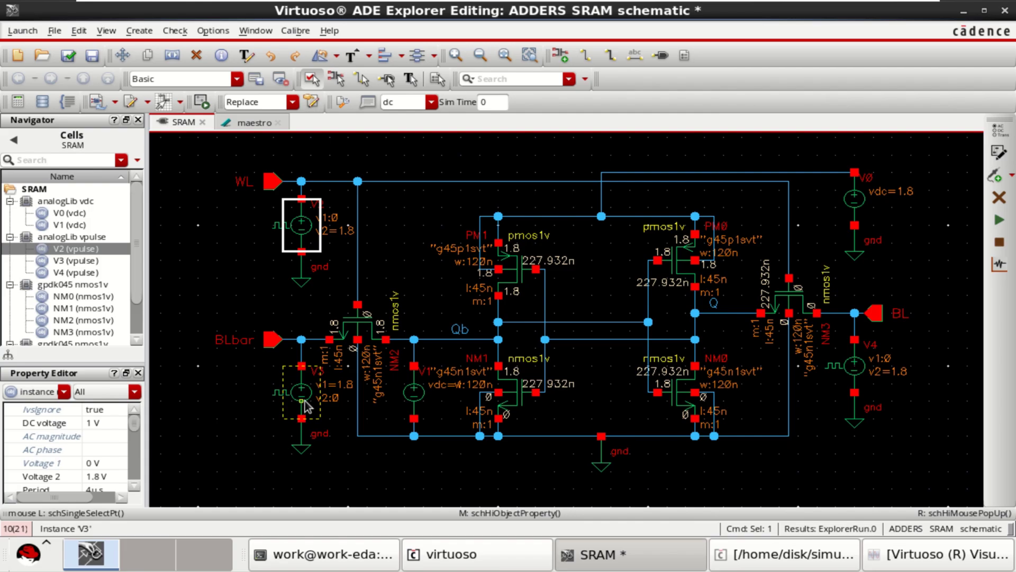
Step: Set the DC voltage of pulse source V3 on the BLbar line to 1 V
{"action": "left_click", "coordinate": [304, 400]}
{"action": "key", "text": "q"}
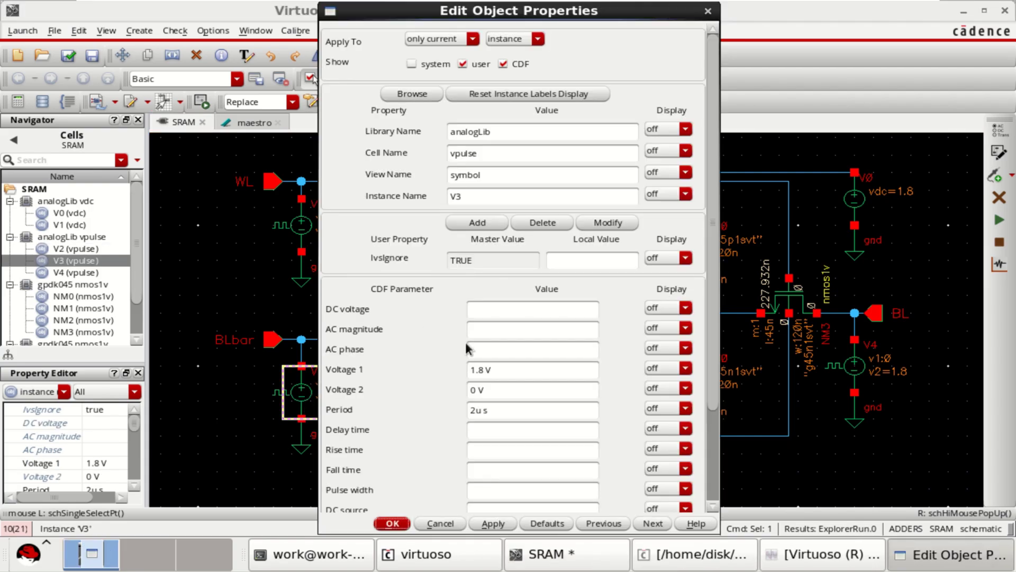
{"action": "left_click", "coordinate": [499, 311]}
{"action": "type", "text": "1"}
{"action": "left_click", "coordinate": [393, 523]}
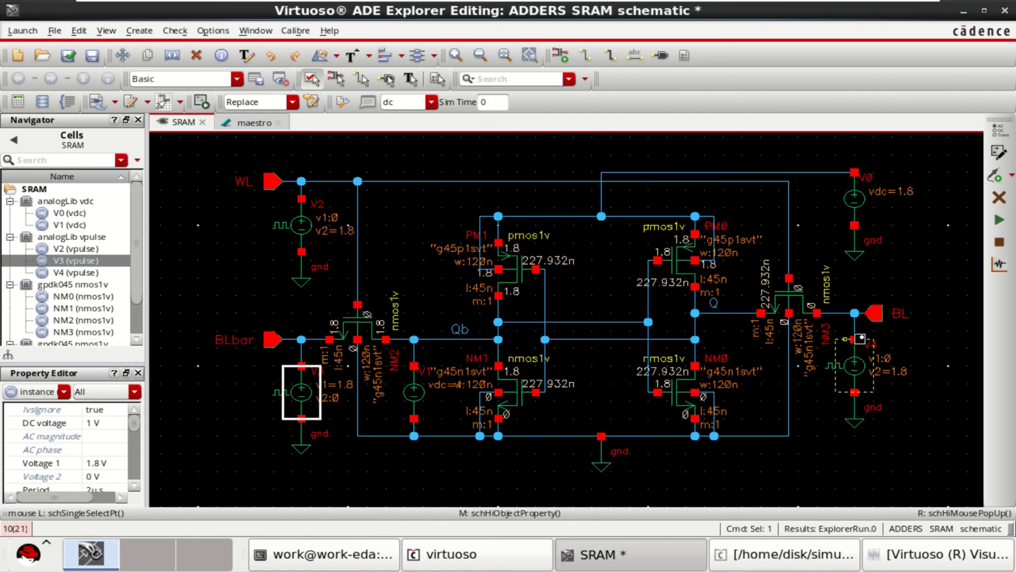
Step: Set the DC voltage of pulse source V4 on the BL line to 1 V, and check and save the schematic
{"action": "left_click", "coordinate": [857, 372]}
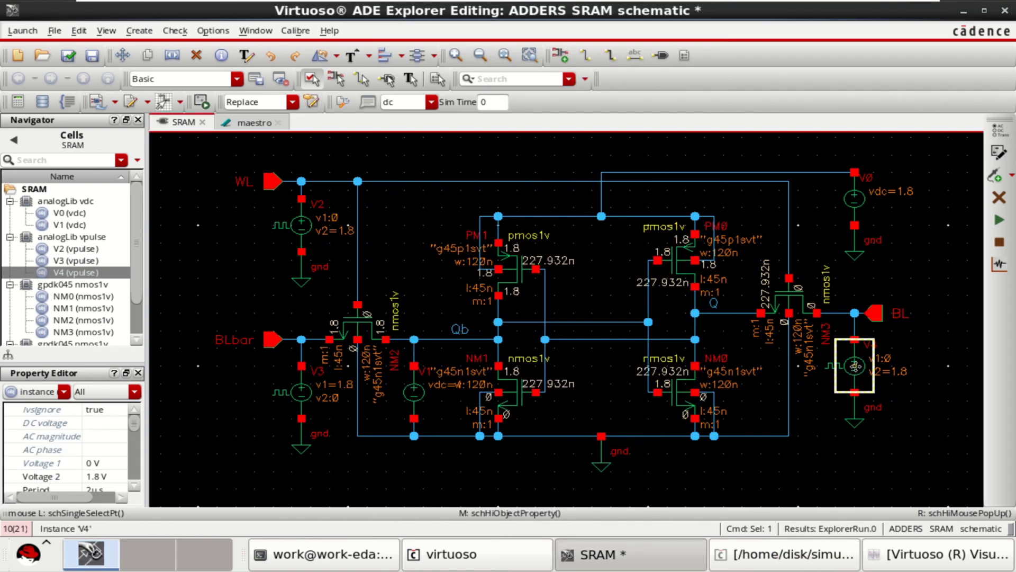
{"action": "key", "text": "q"}
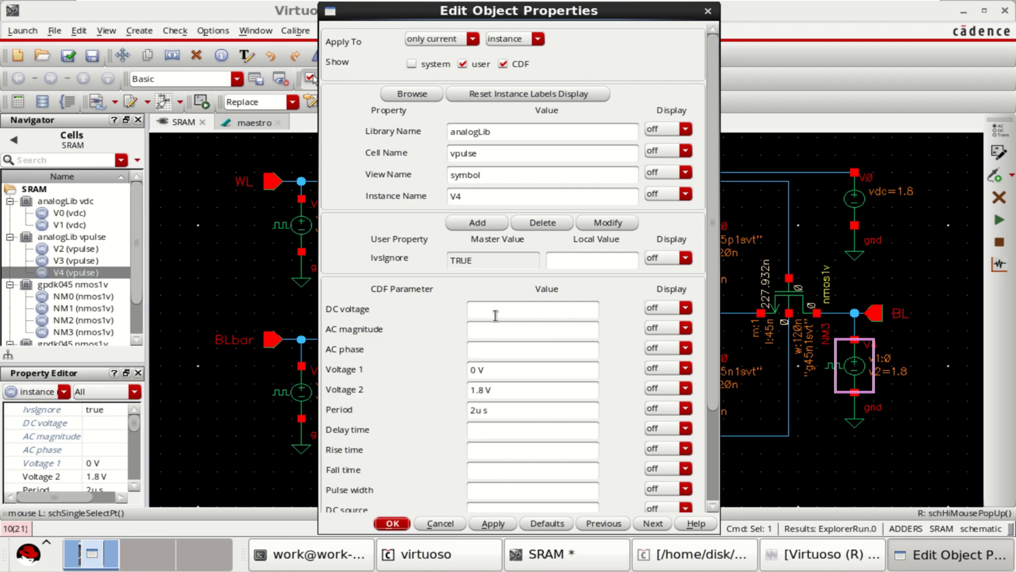
{"action": "left_click", "coordinate": [497, 309]}
{"action": "type", "text": "1"}
{"action": "left_click", "coordinate": [392, 523]}
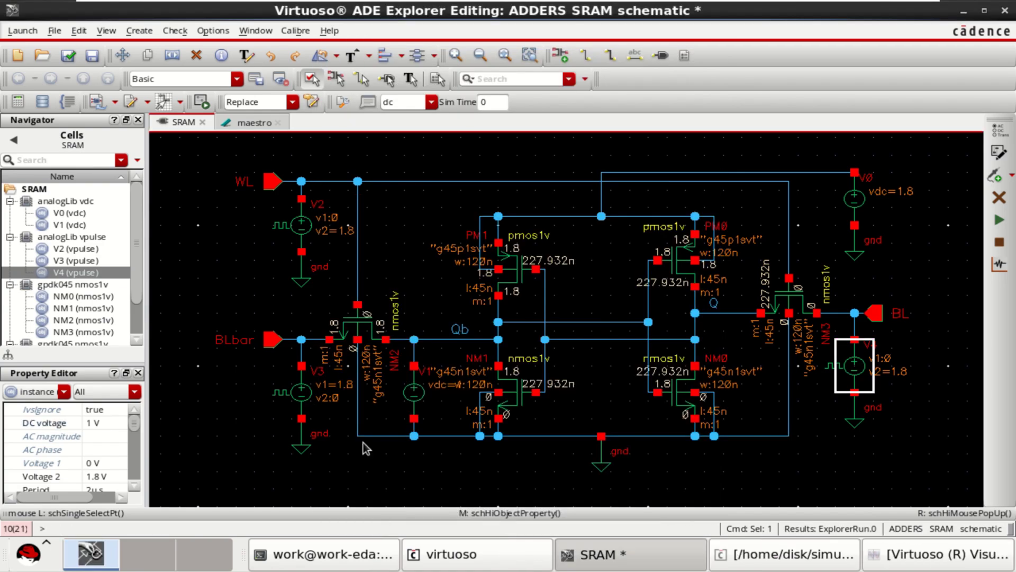
{"action": "left_click", "coordinate": [67, 56]}
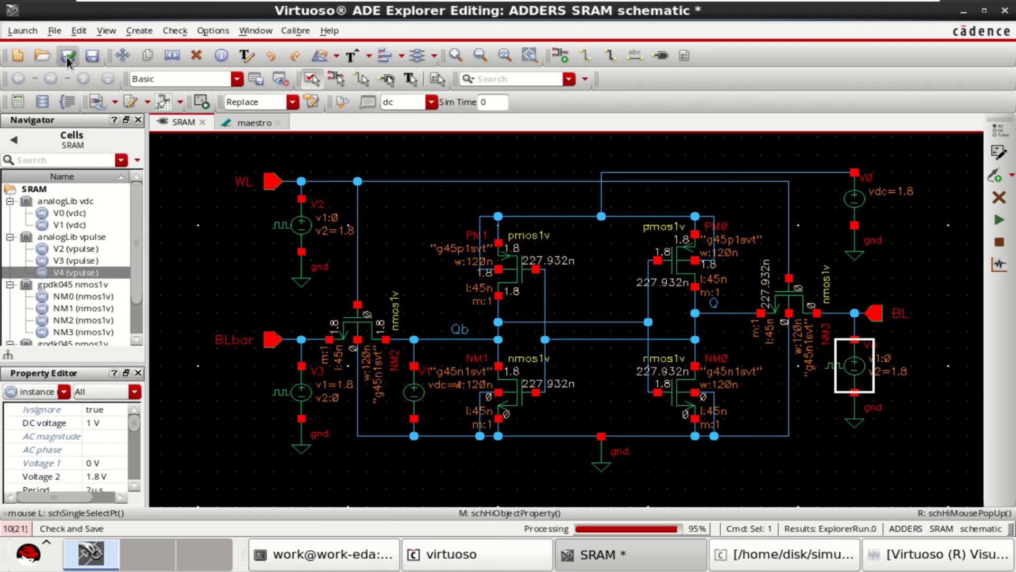
Step: Check the previous butterfly plot in the waveform window and return to the SRAM schematic
{"action": "left_click", "coordinate": [945, 556]}
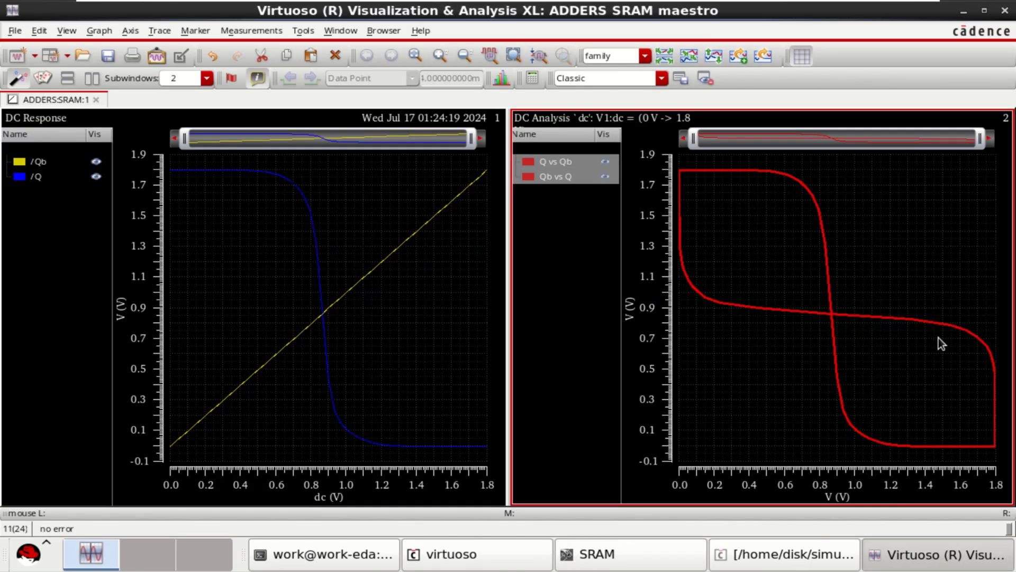
{"action": "left_click", "coordinate": [662, 561]}
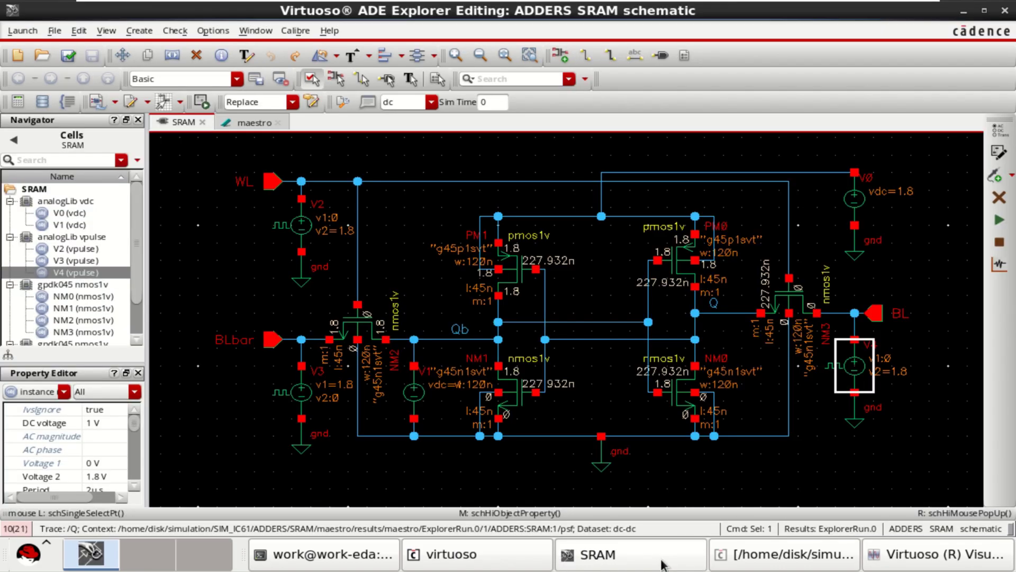
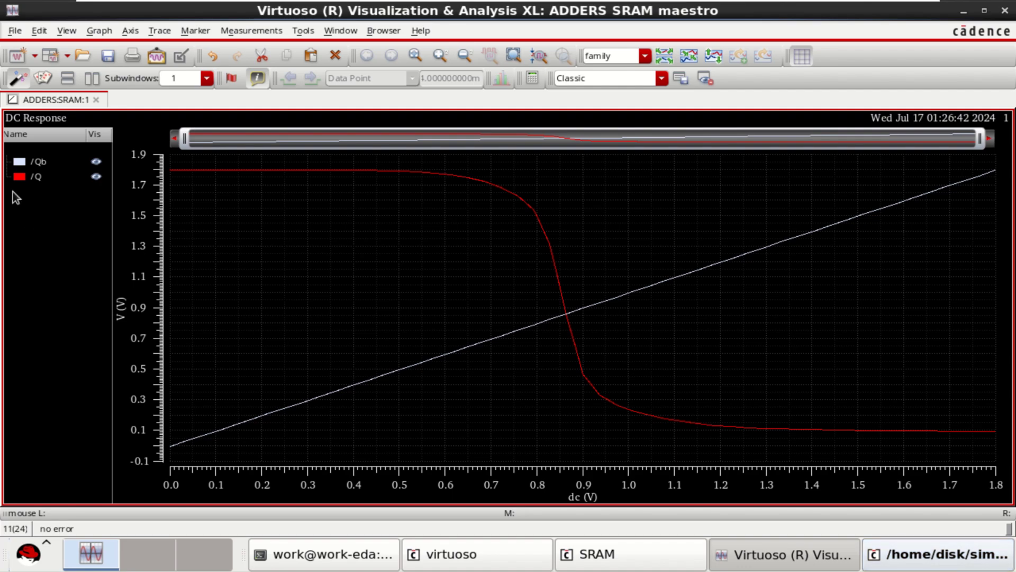
Step: Plot Q versus Qb from the new DC response in a new subwindow, using Y vs Y with trace /Qb
{"action": "right_click", "coordinate": [580, 496]}
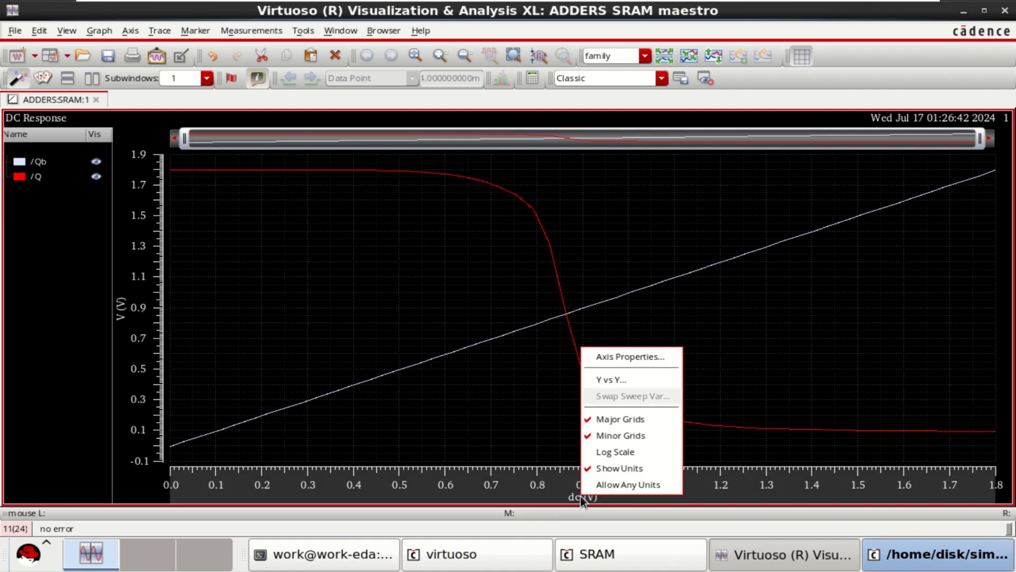
{"action": "left_click", "coordinate": [620, 380]}
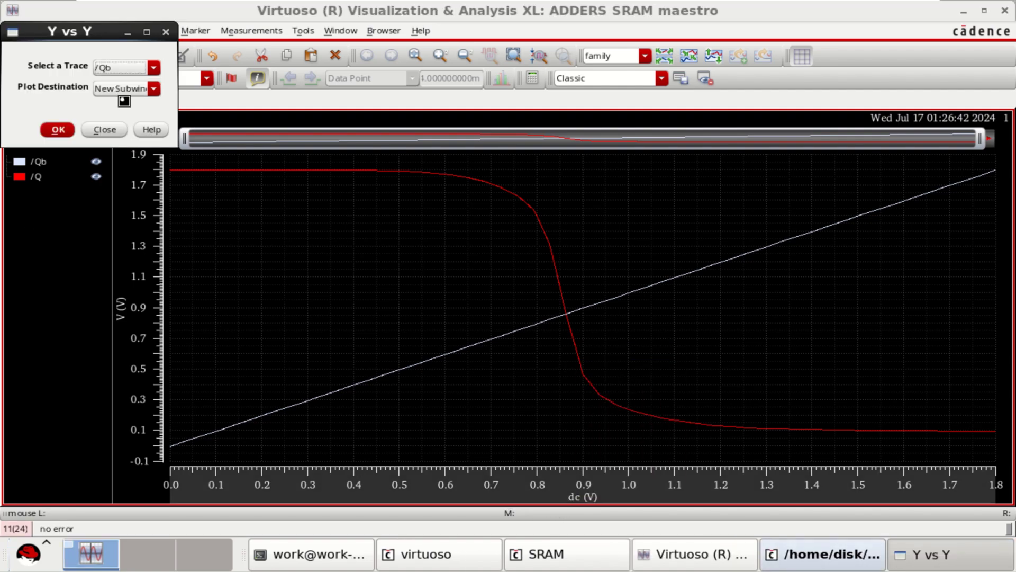
{"action": "left_click", "coordinate": [58, 129]}
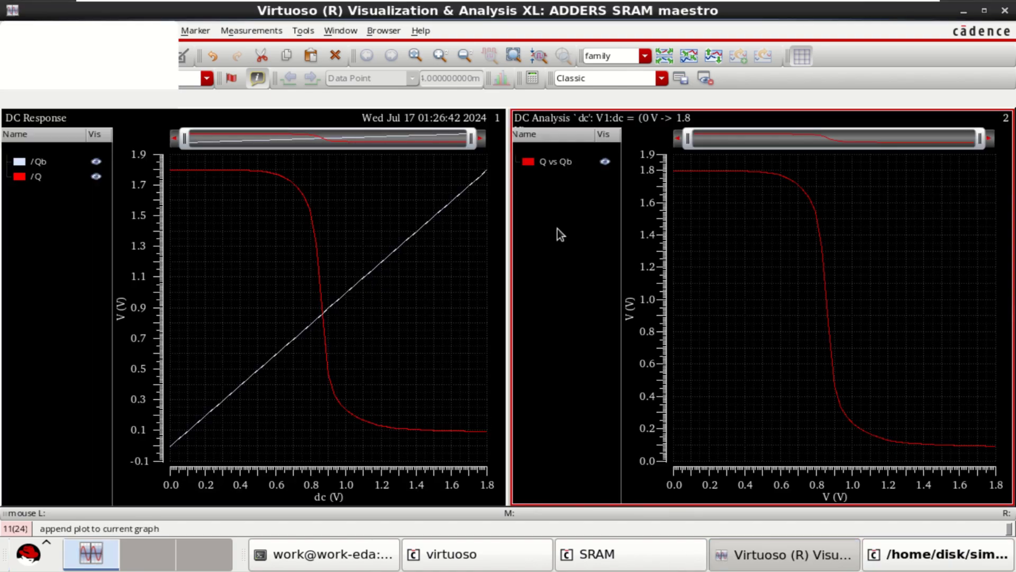
Step: Plot Qb versus Q from the DC response in another new subwindow, using Y vs Y with trace /Q
{"action": "right_click", "coordinate": [328, 498]}
{"action": "left_click", "coordinate": [371, 379]}
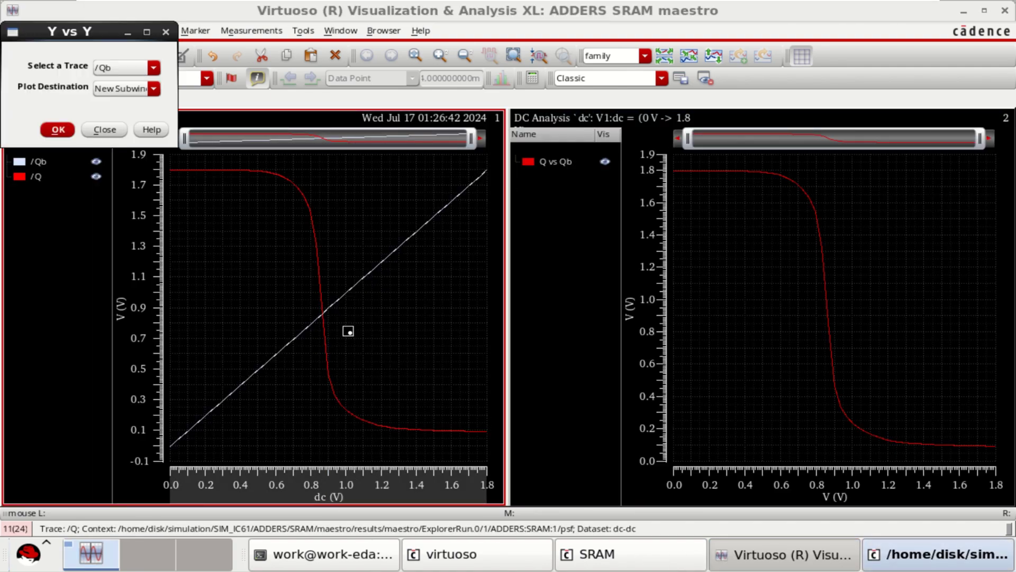
{"action": "left_click", "coordinate": [109, 68]}
{"action": "left_click", "coordinate": [109, 96]}
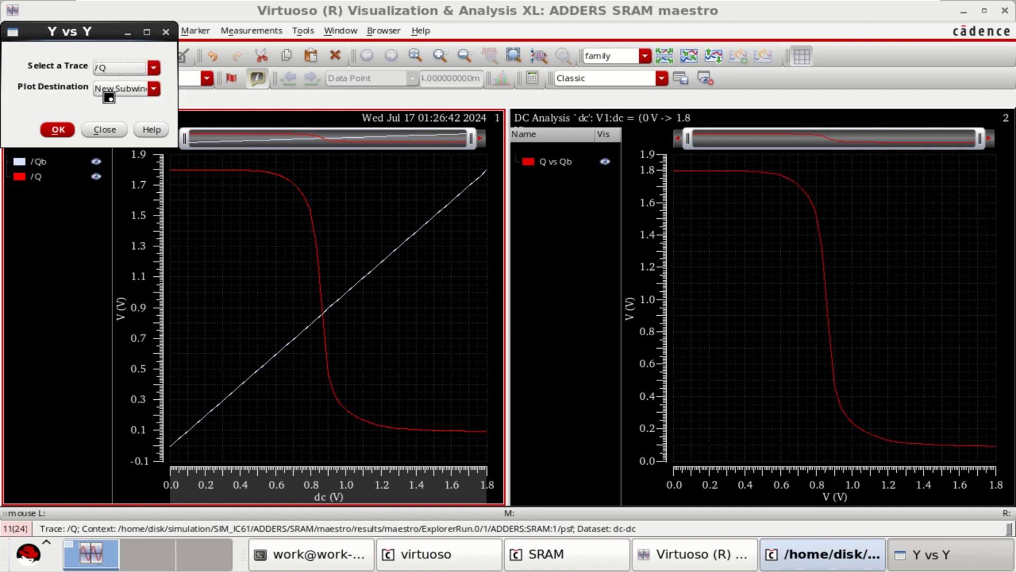
{"action": "left_click", "coordinate": [57, 129]}
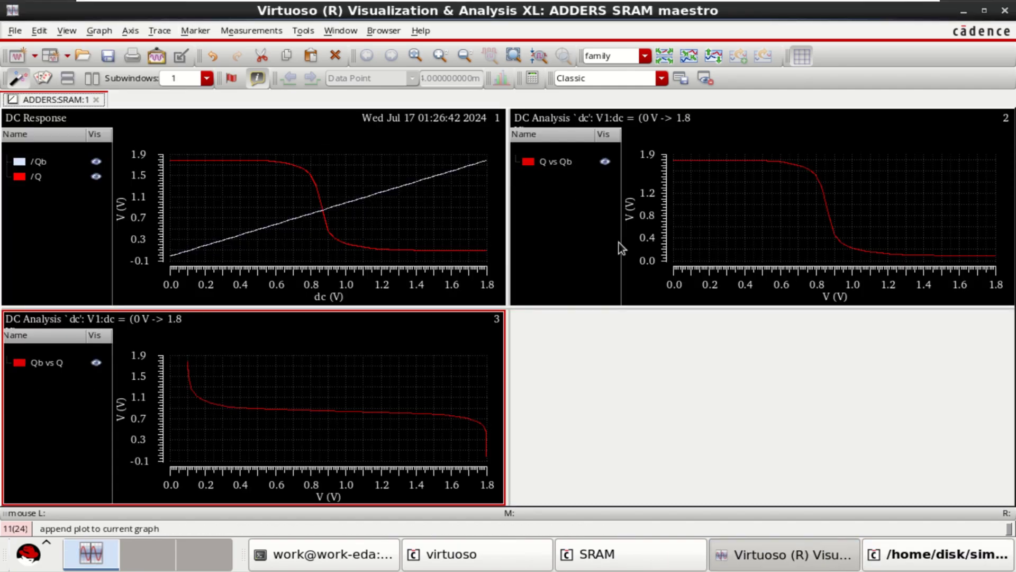
Step: Move the Qb vs Q trace into the Q vs Qb graph and delete the emptied subwindow 3
{"action": "left_click", "coordinate": [55, 366]}
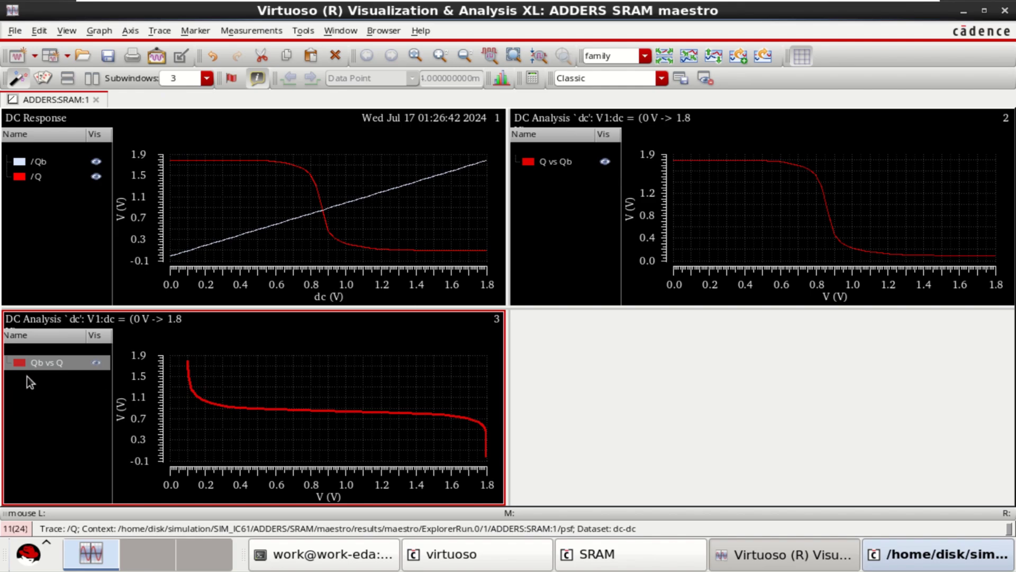
{"action": "mouse_move", "coordinate": [48, 361]}
{"action": "left_mouse_down"}
{"action": "mouse_move", "coordinate": [688, 198]}
{"action": "mouse_move", "coordinate": [736, 208]}
{"action": "left_mouse_up"}
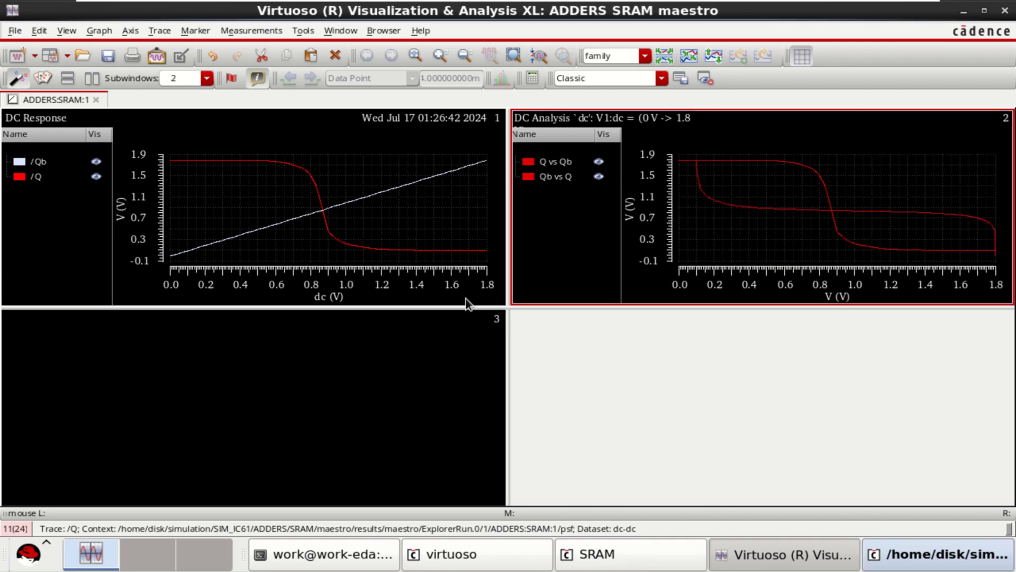
{"action": "right_click", "coordinate": [400, 353]}
{"action": "left_click", "coordinate": [455, 185]}
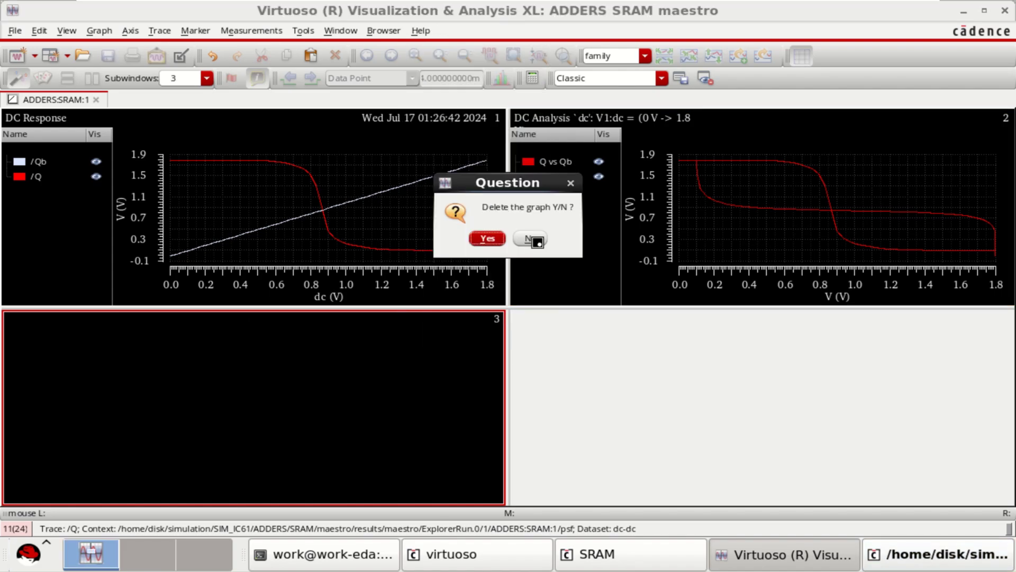
{"action": "left_click", "coordinate": [488, 238]}
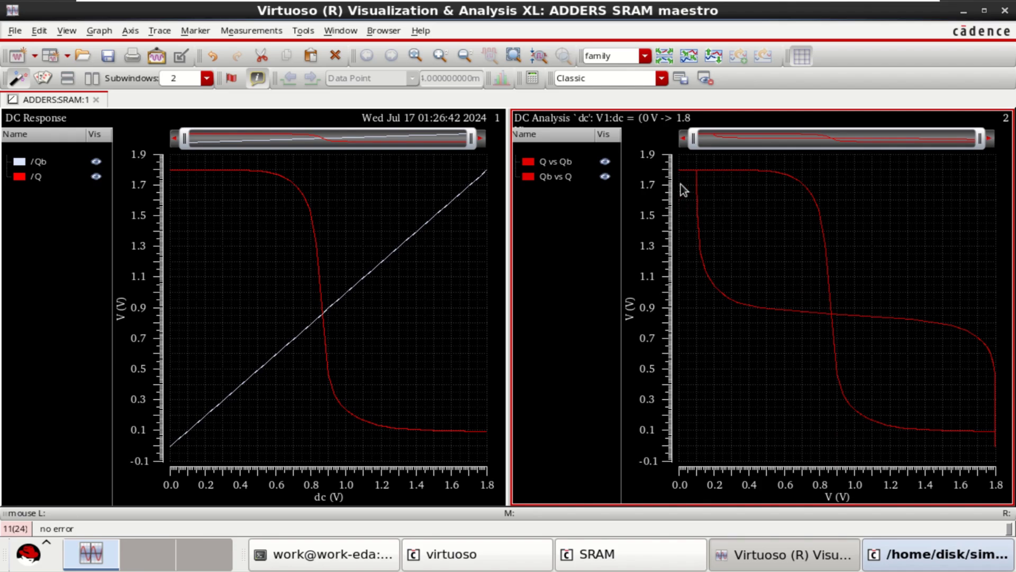
Step: Set the width of both the Q vs Qb and Qb vs Q traces to Thick and their color to green
{"action": "left_click", "coordinate": [548, 160]}
{"action": "left_click", "coordinate": [550, 179], "text": "ctrl"}
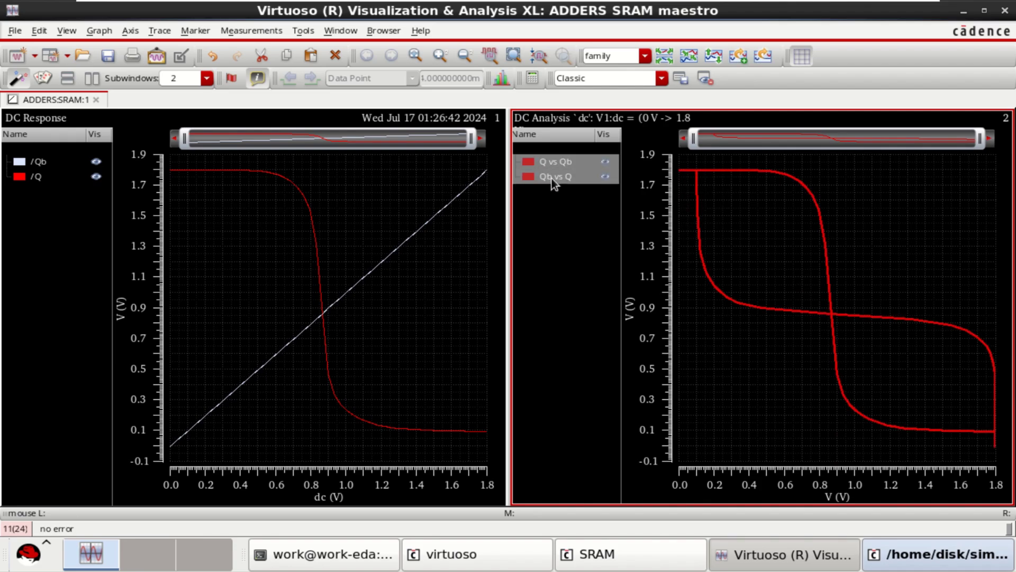
{"action": "right_click", "coordinate": [552, 179]}
{"action": "mouse_move", "coordinate": [598, 372]}
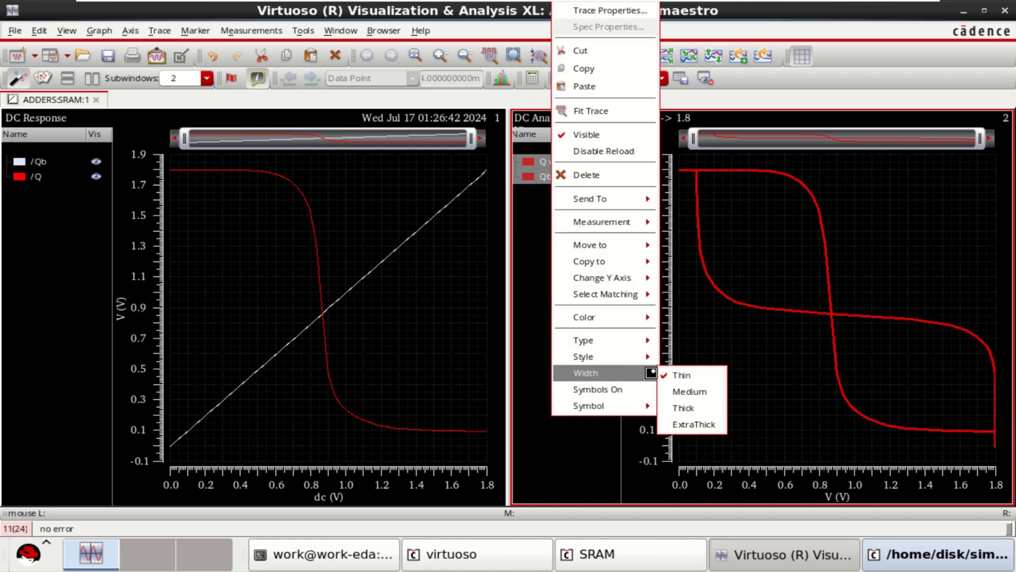
{"action": "left_click", "coordinate": [687, 393]}
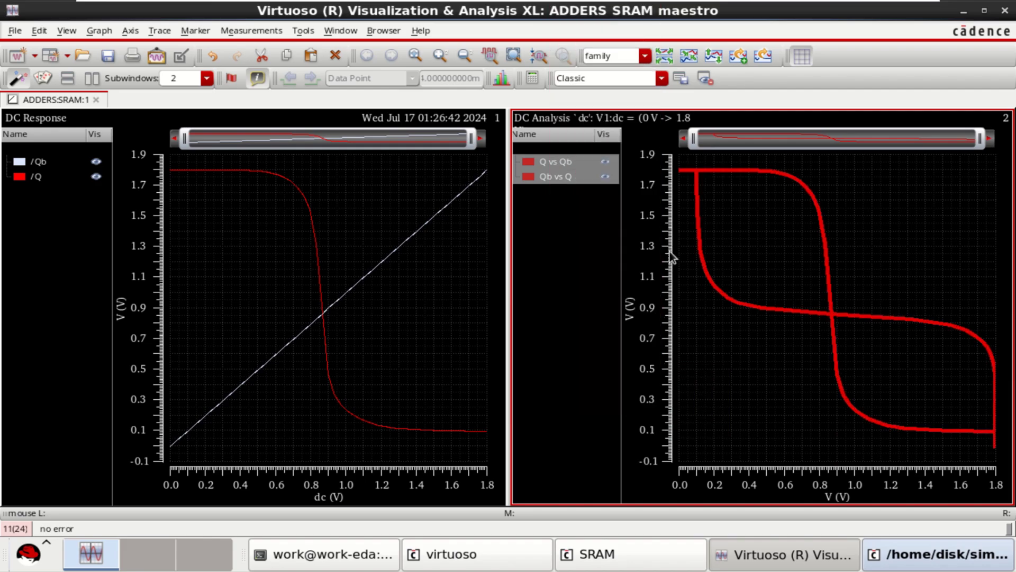
{"action": "right_click", "coordinate": [560, 176]}
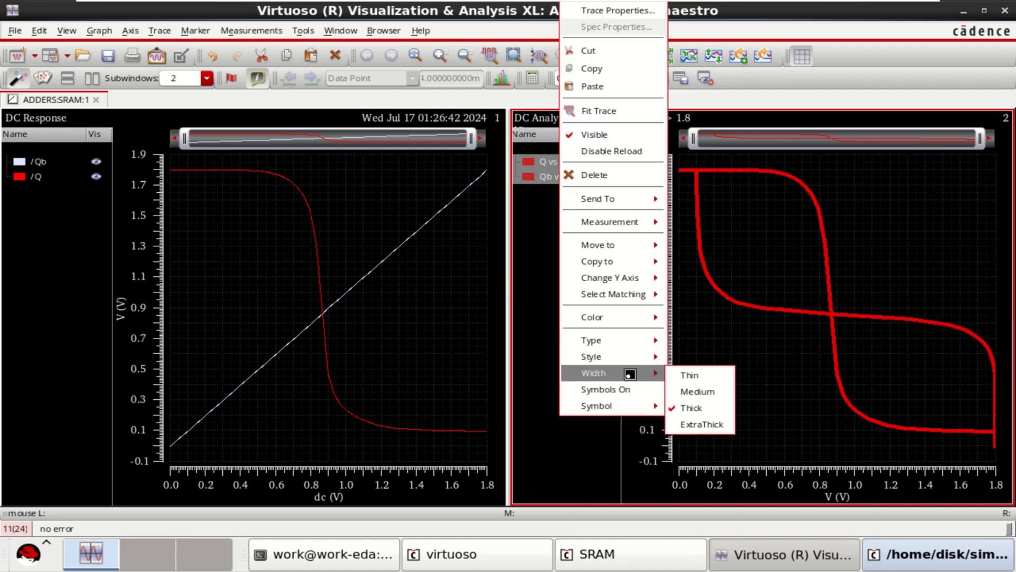
{"action": "mouse_move", "coordinate": [637, 317]}
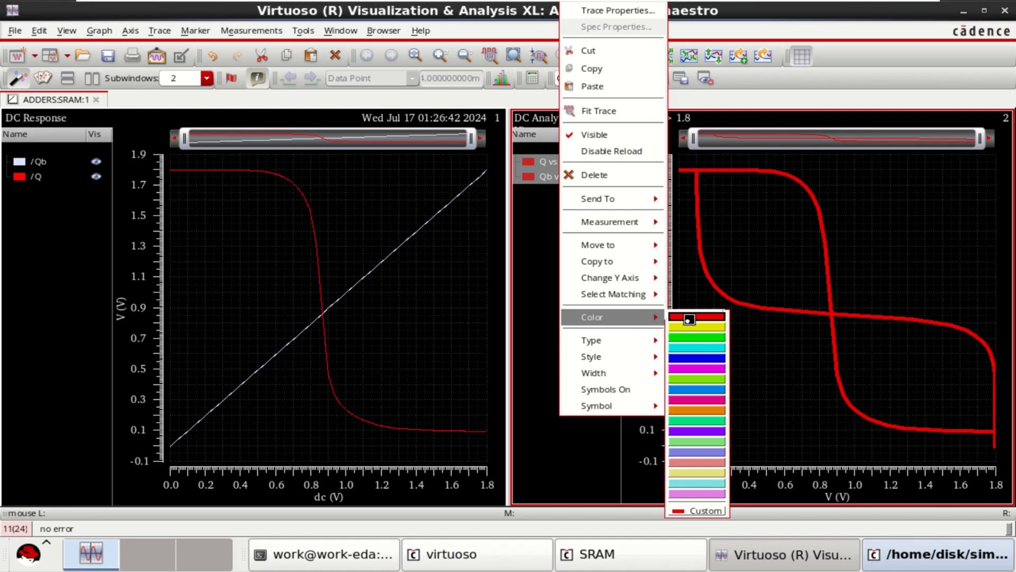
{"action": "left_click", "coordinate": [710, 339]}
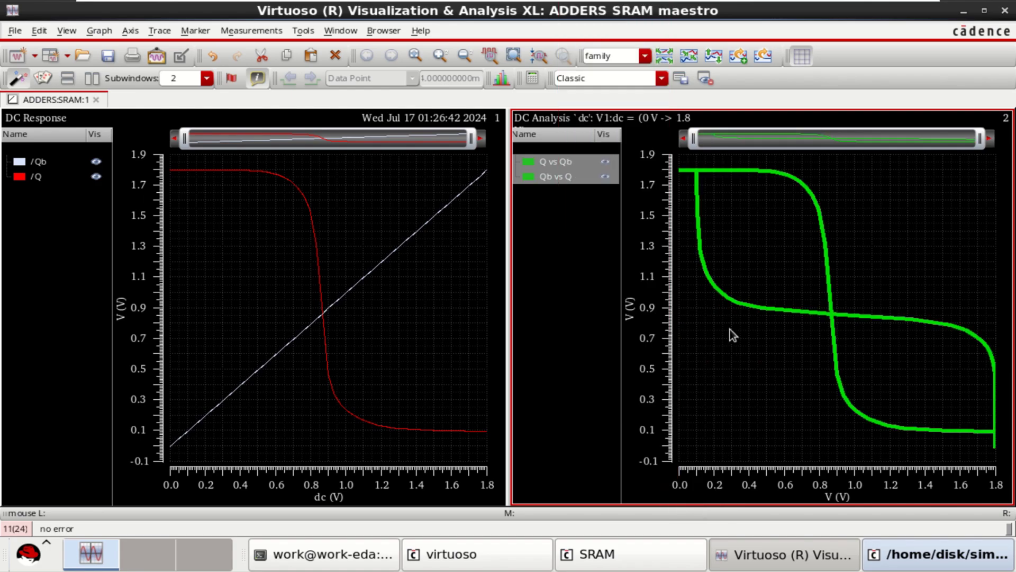
{"action": "left_click", "coordinate": [878, 251]}
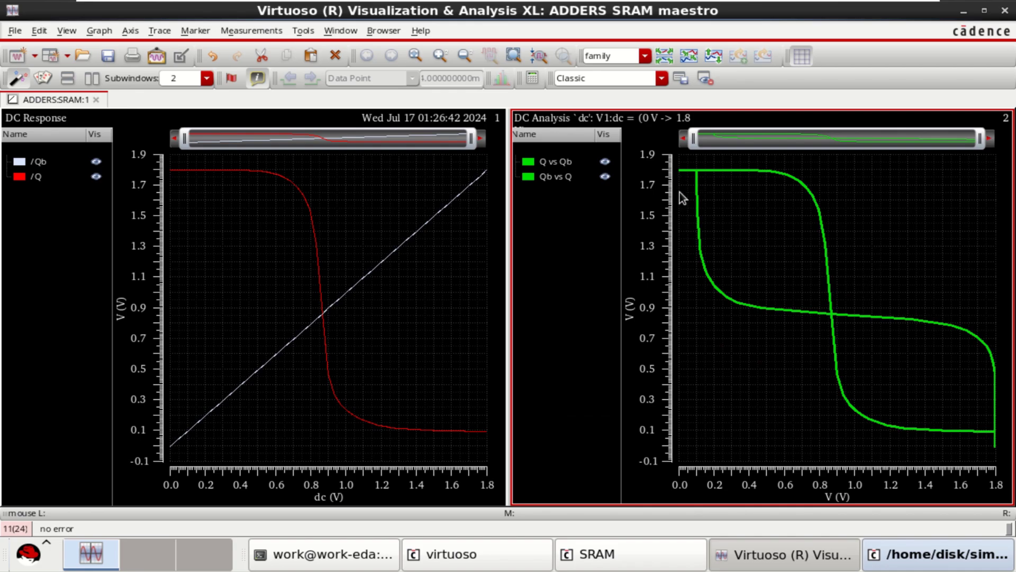
Step: Move the /Qb trace from the DC response graph into the butterfly graph, and widen the butterfly graph's subwindow
{"action": "mouse_move", "coordinate": [681, 177]}
{"action": "left_click", "coordinate": [361, 284]}
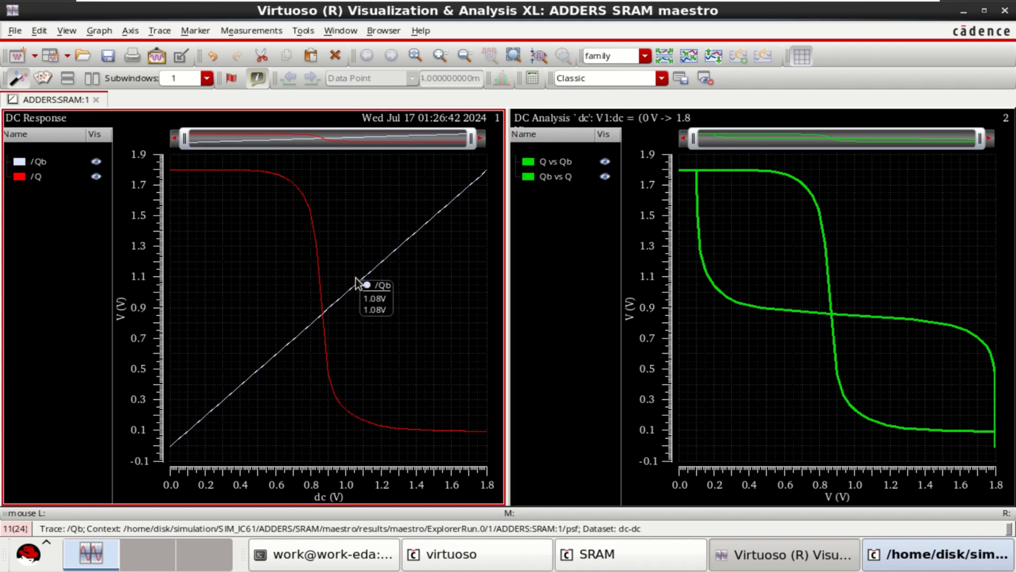
{"action": "mouse_move", "coordinate": [355, 278]}
{"action": "left_mouse_down"}
{"action": "mouse_move", "coordinate": [771, 323]}
{"action": "mouse_move", "coordinate": [829, 356]}
{"action": "mouse_move", "coordinate": [823, 285]}
{"action": "mouse_move", "coordinate": [859, 368]}
{"action": "left_mouse_up"}
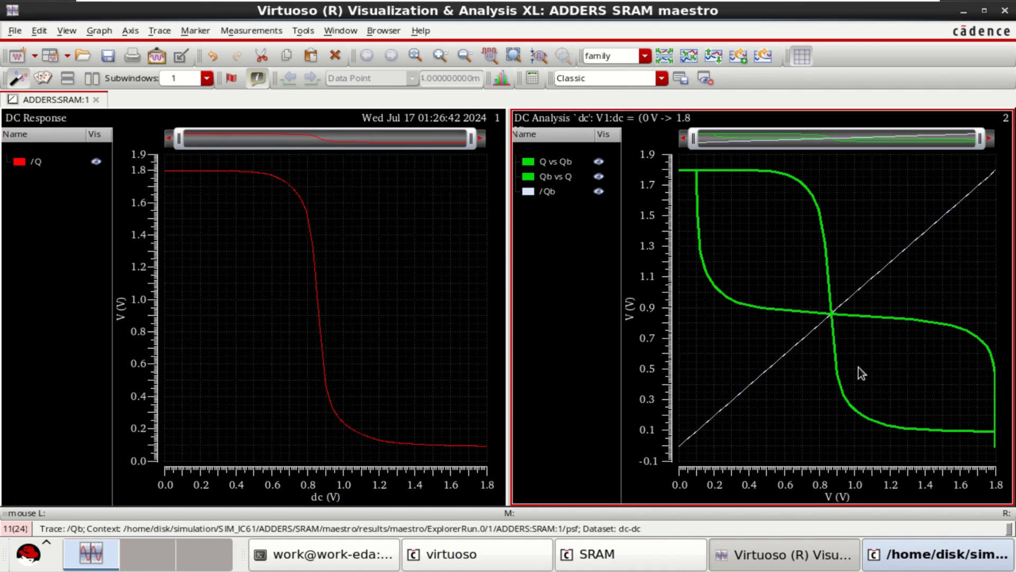
{"action": "left_click", "coordinate": [761, 383]}
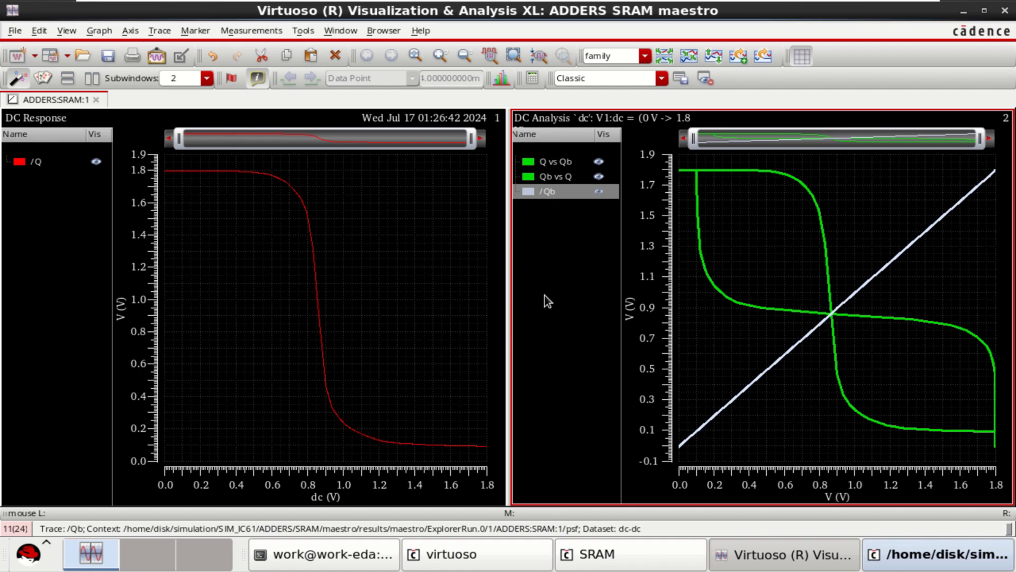
{"action": "left_click_drag", "start_coordinate": [508, 307], "coordinate": [291, 295]}
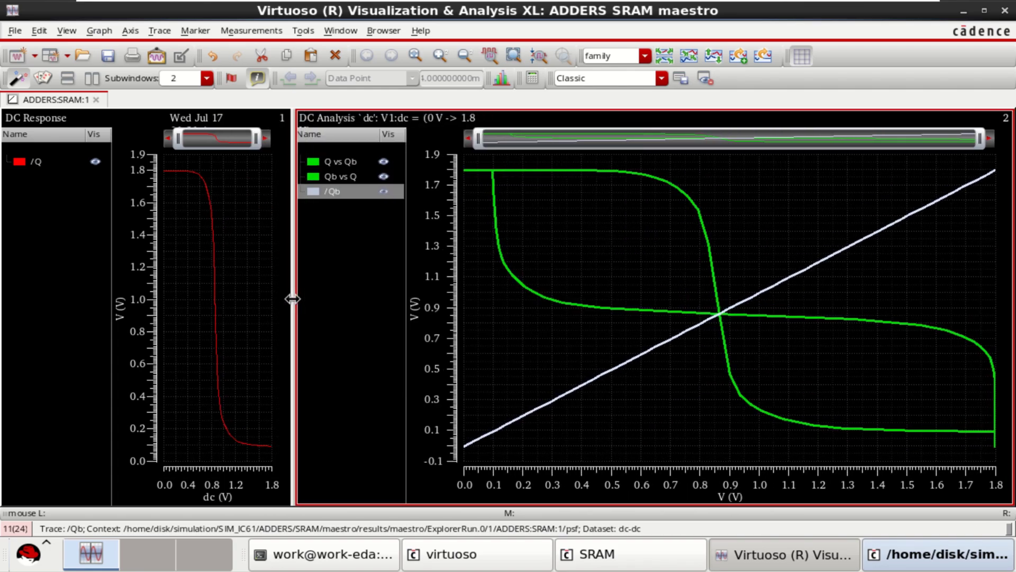
{"action": "mouse_move", "coordinate": [723, 302]}
Step: Select the /Q trace in the DC response graph
{"action": "left_click", "coordinate": [24, 164]}
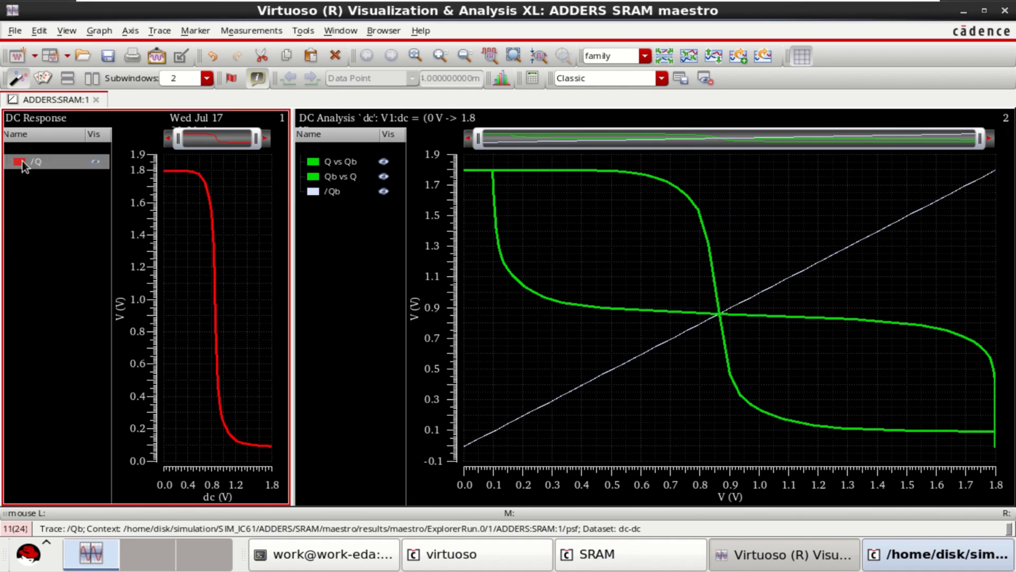